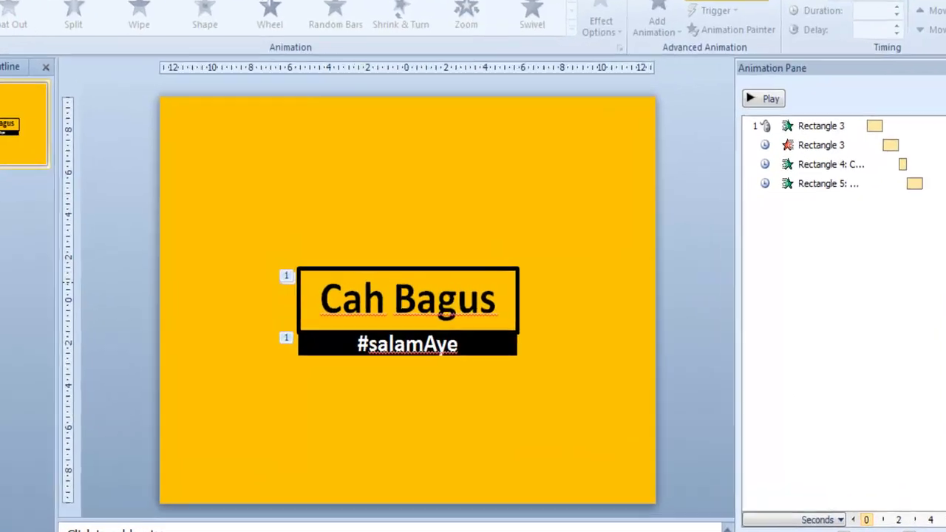
# - Play the slide show to preview the finished yellow slide
pyautogui.click(802, 524)
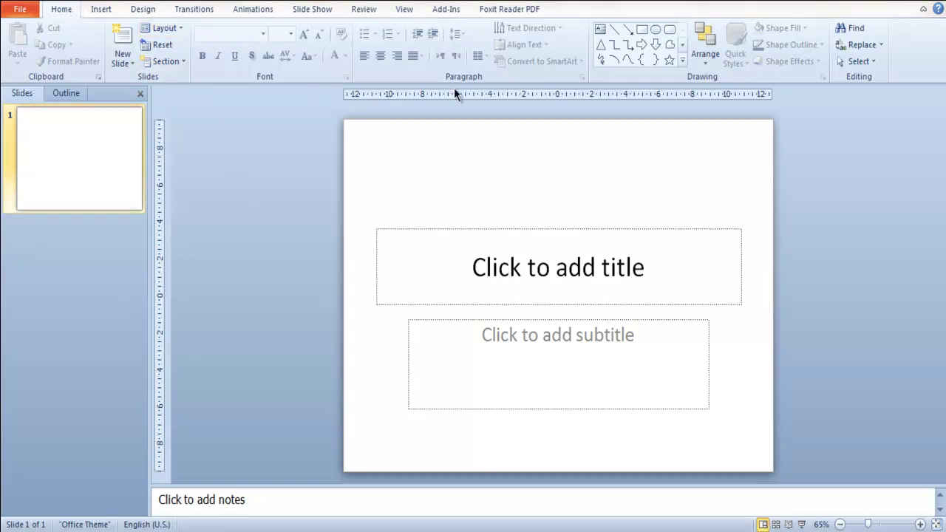
# - Switch the slide to the Blank layout and fill its background with solid orange-yellow
pyautogui.click(176, 28)
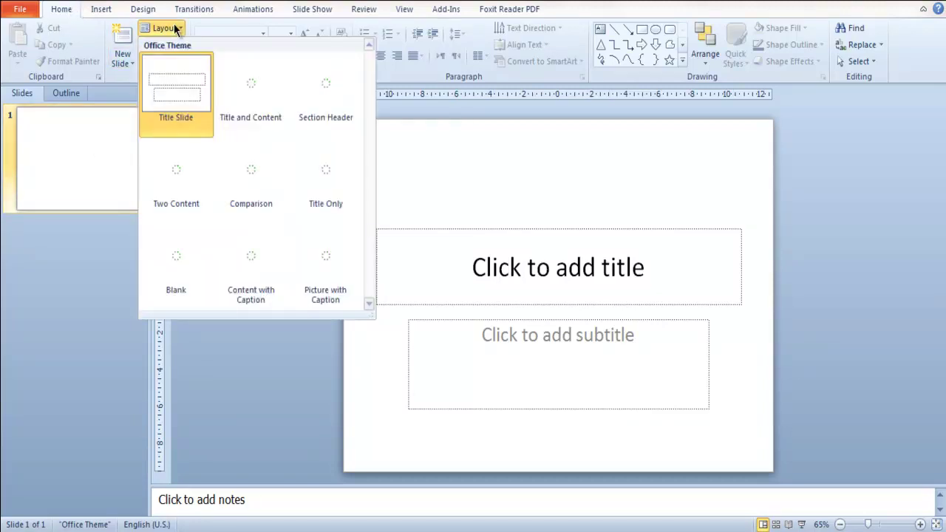
pyautogui.click(177, 265)
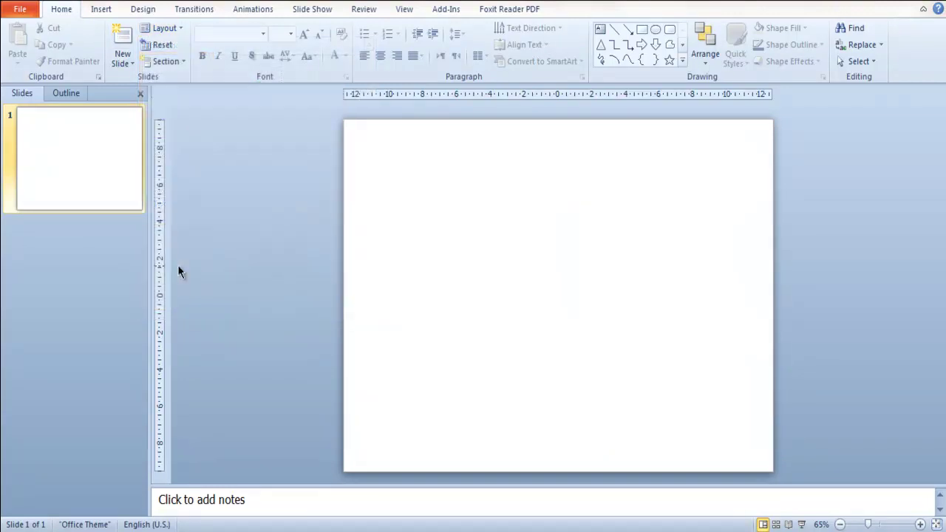
pyautogui.rightClick(450, 216)
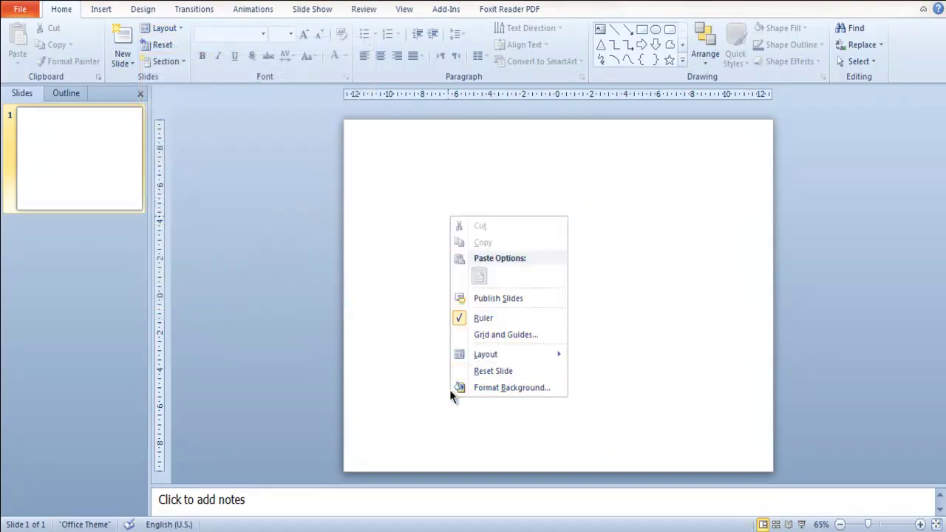
pyautogui.click(473, 388)
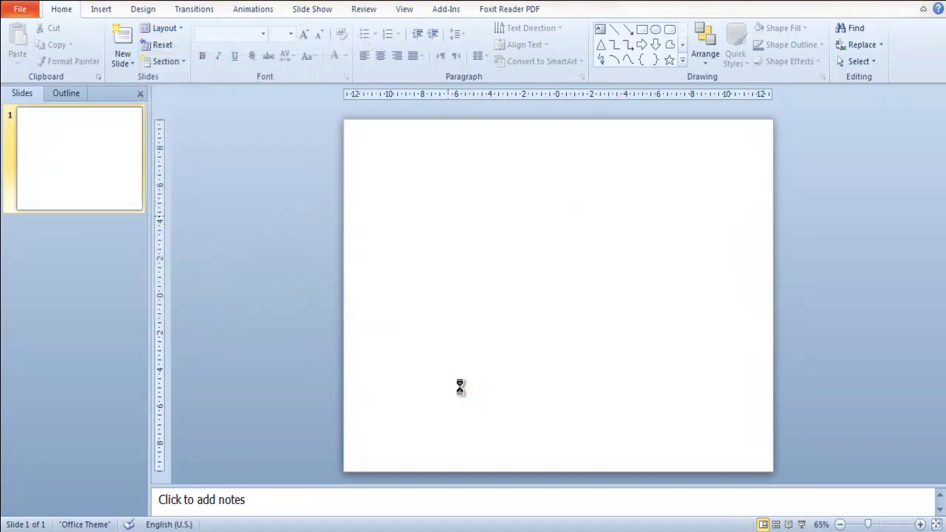
pyautogui.click(465, 229)
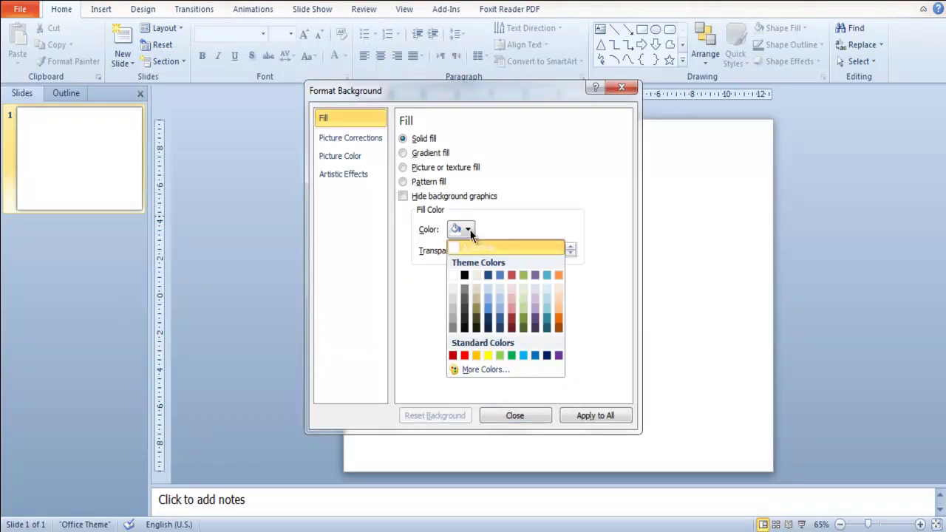
pyautogui.click(478, 354)
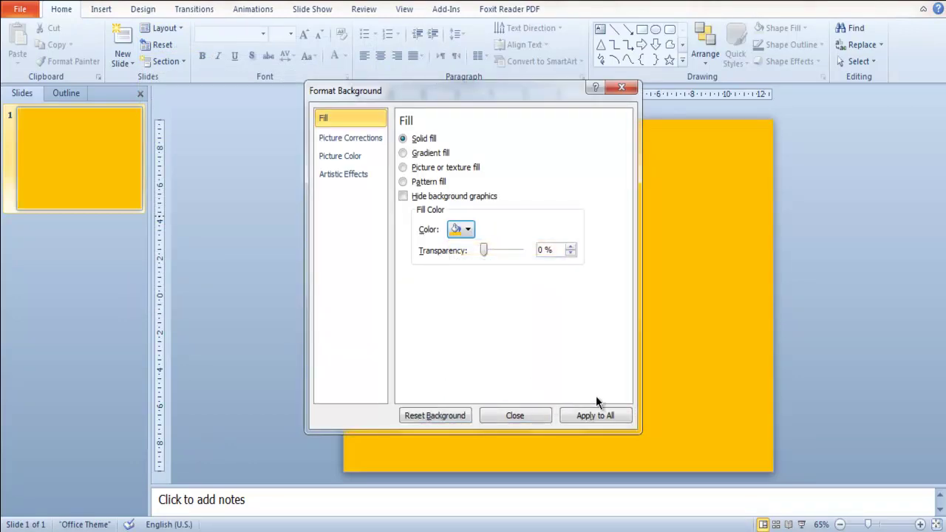
pyautogui.click(526, 416)
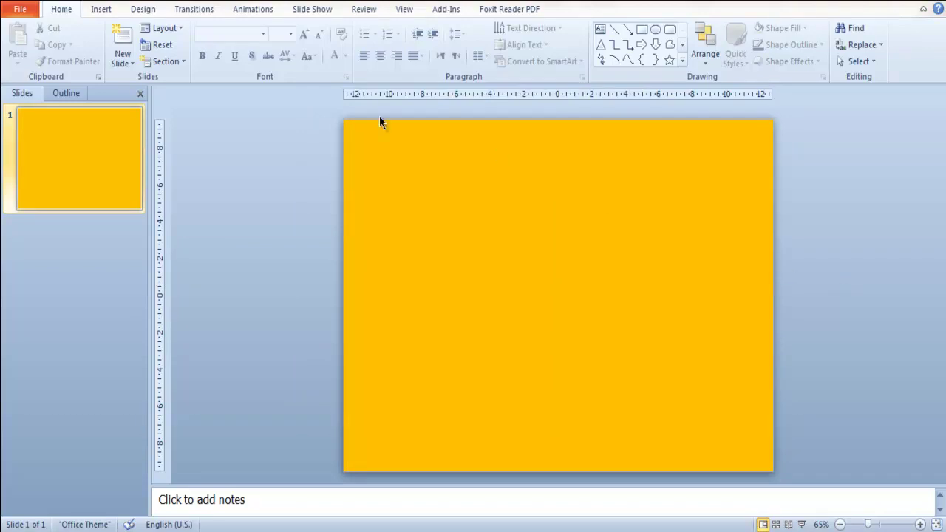
# - Draw a wide rectangle and centre it horizontally and vertically on the slide
pyautogui.click(101, 9)
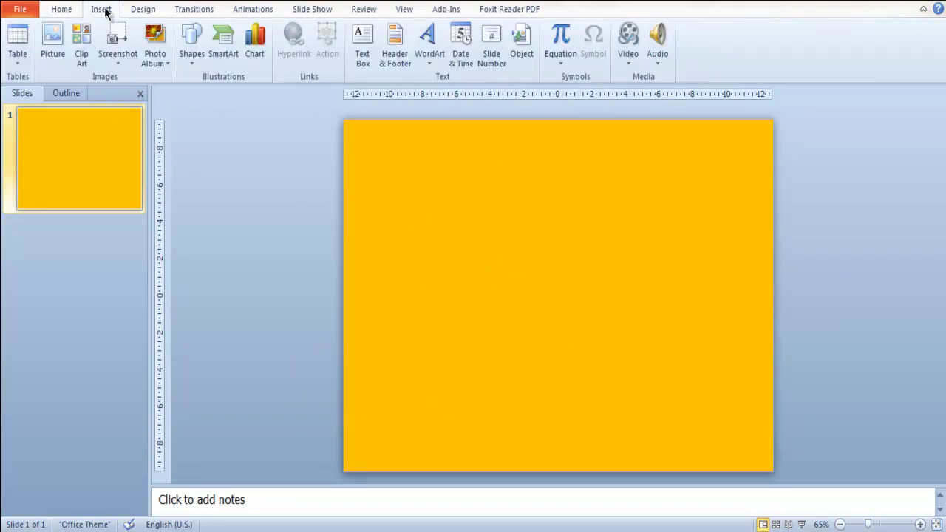
pyautogui.click(192, 58)
pyautogui.click(227, 92)
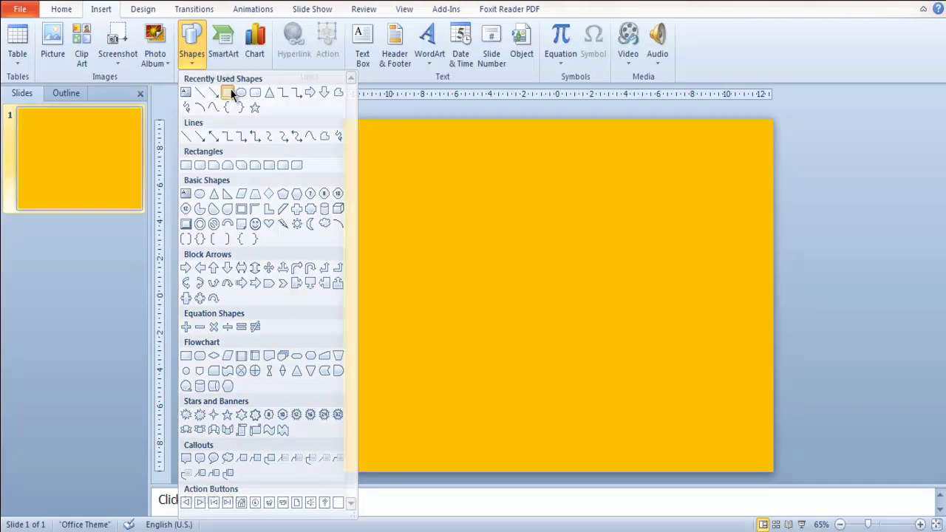
pyautogui.moveTo(481, 247); pyautogui.dragTo(669, 304)
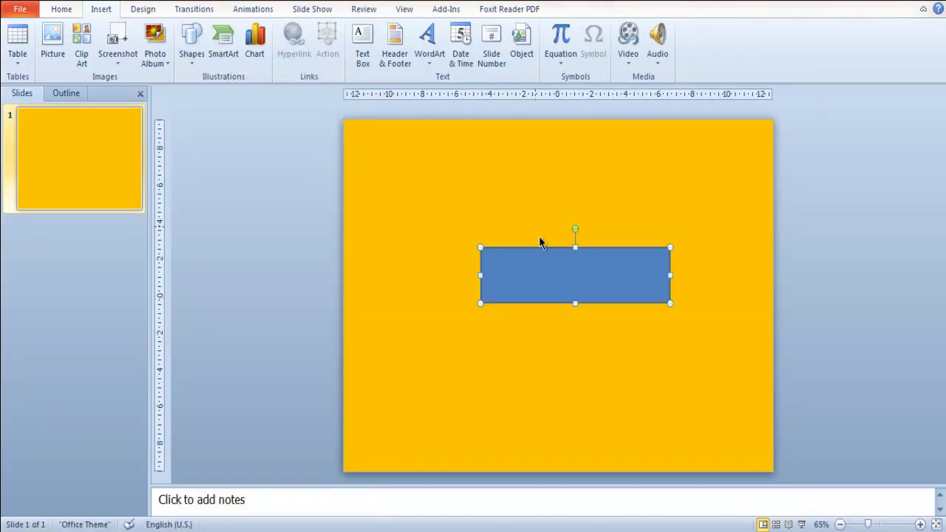
pyautogui.moveTo(557, 264); pyautogui.dragTo(541, 287)
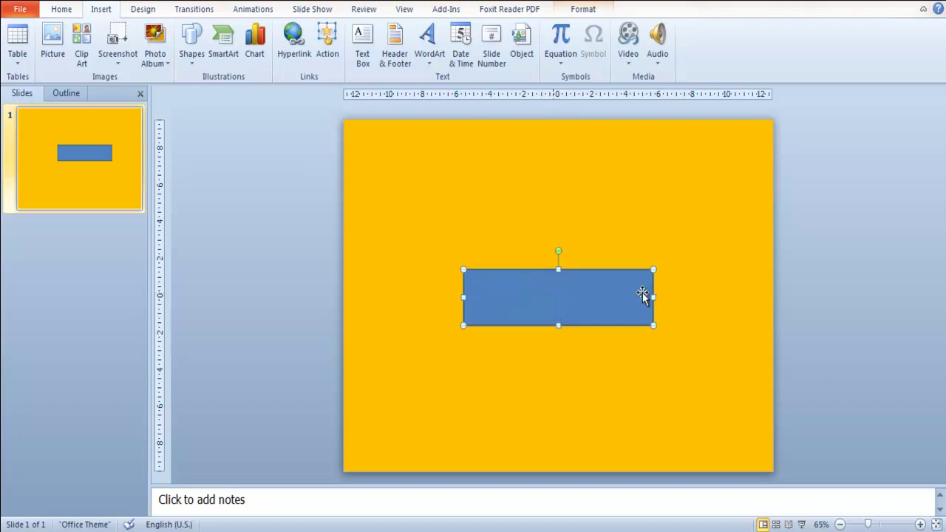
pyautogui.click(589, 10)
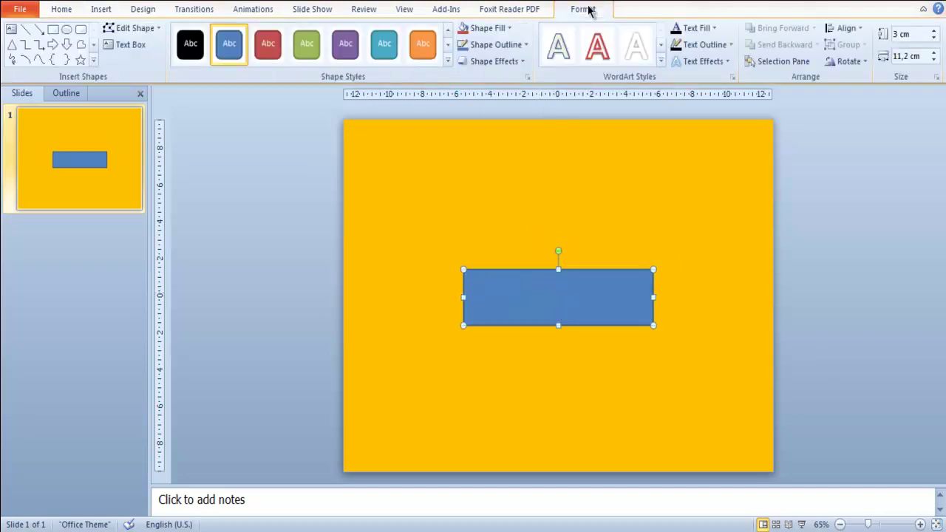
pyautogui.click(850, 29)
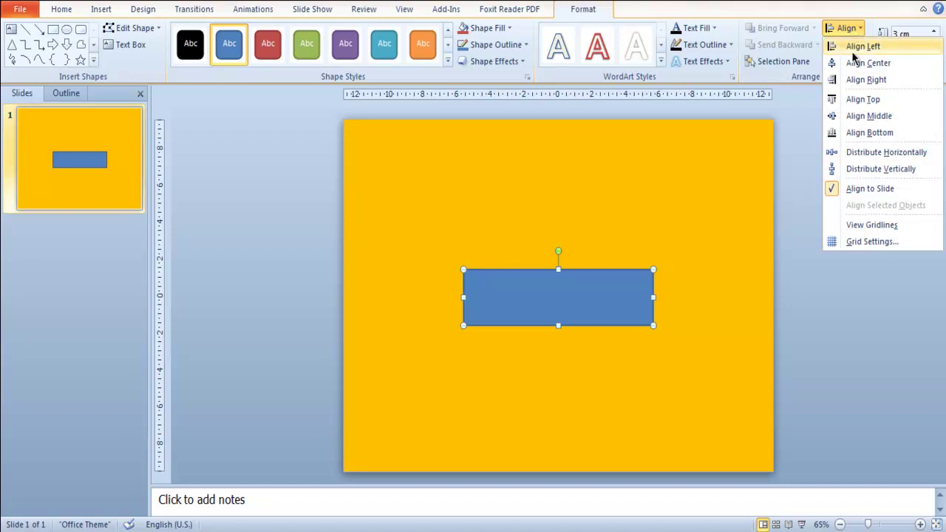
pyautogui.click(857, 62)
pyautogui.click(847, 29)
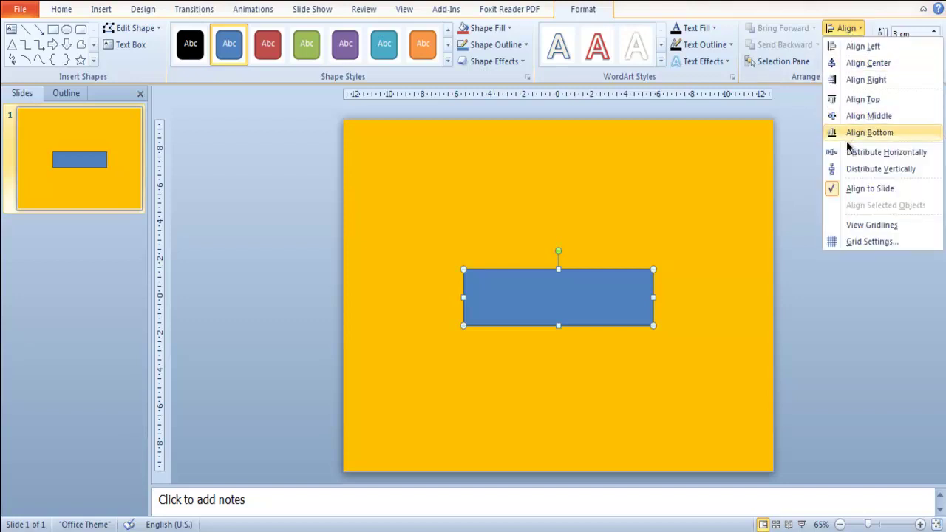
pyautogui.click(855, 117)
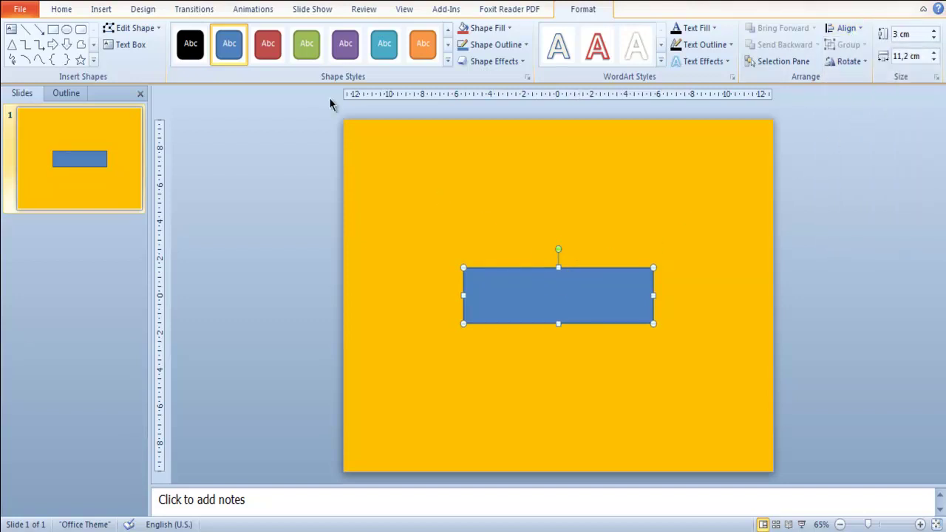
# - Give the rectangle a thick black outline and no fill
pyautogui.click(497, 44)
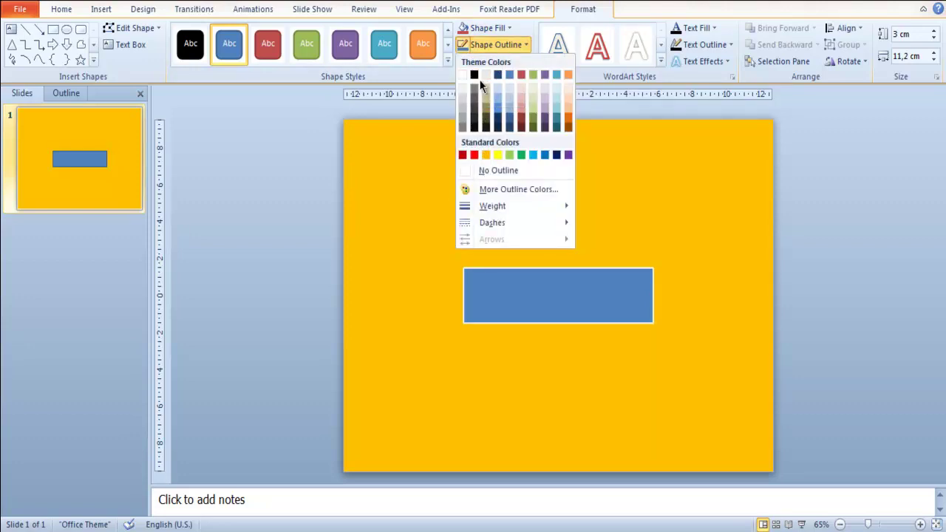
pyautogui.click(481, 87)
pyautogui.click(487, 26)
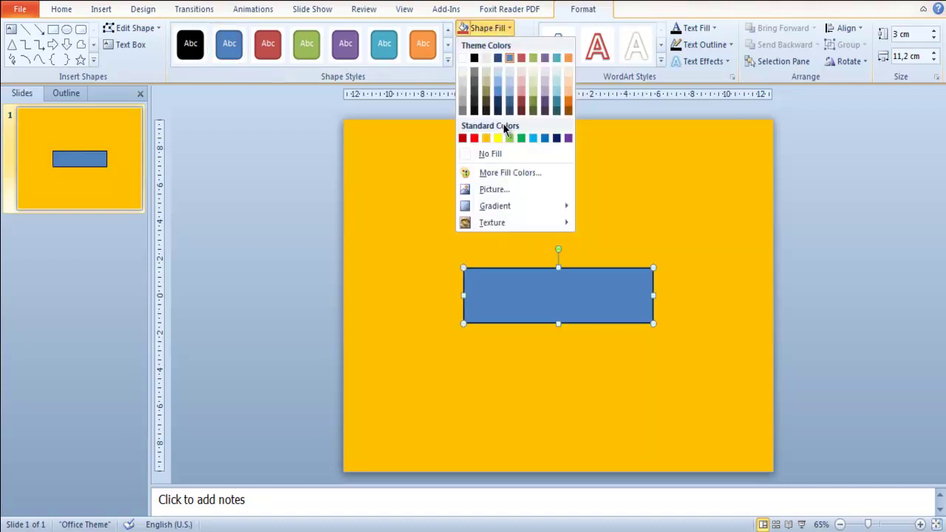
pyautogui.click(490, 154)
pyautogui.click(494, 44)
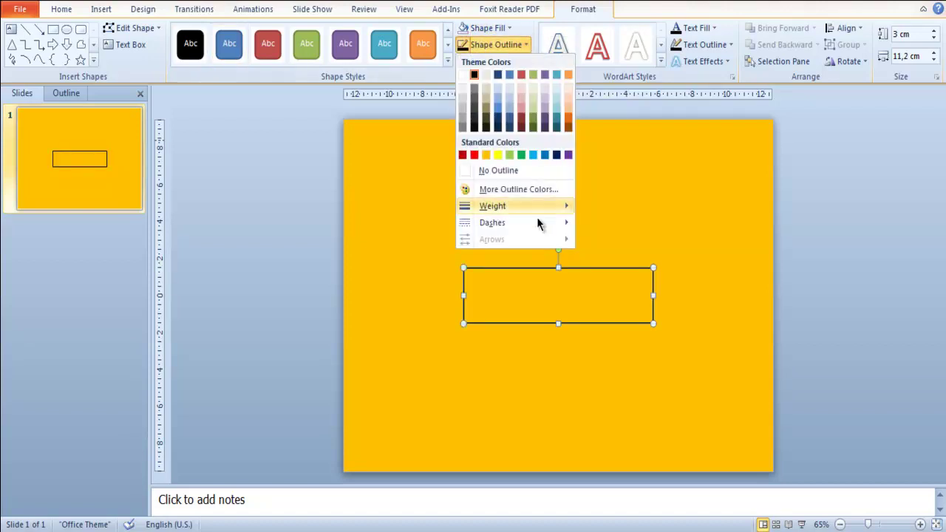
pyautogui.moveTo(537, 210)
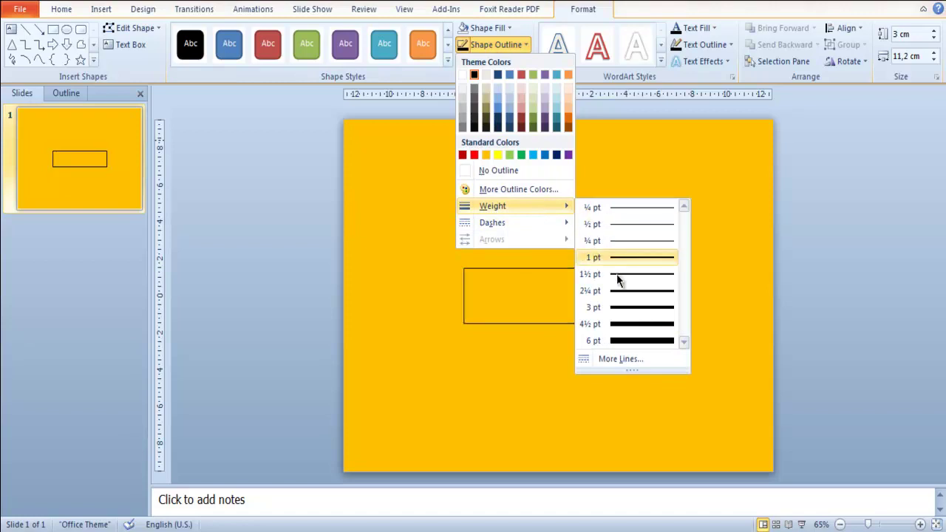
pyautogui.click(620, 340)
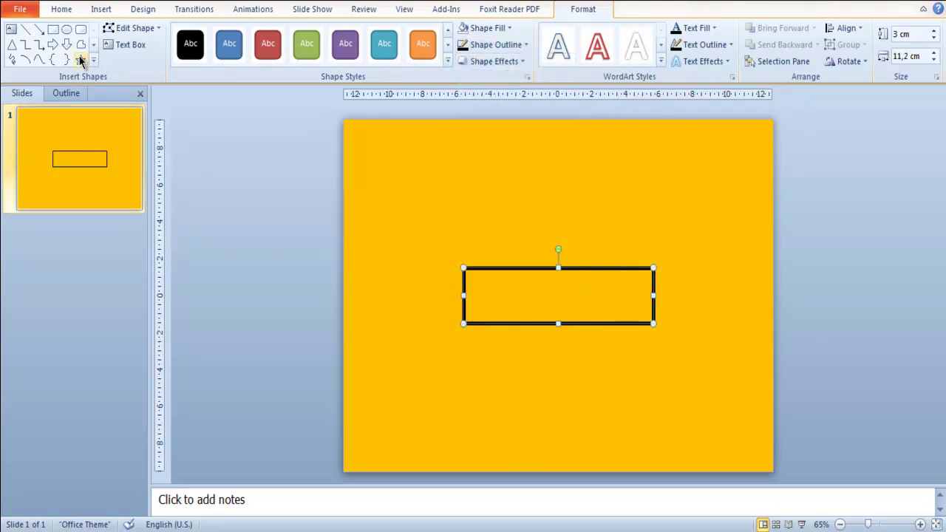
pyautogui.click(71, 12)
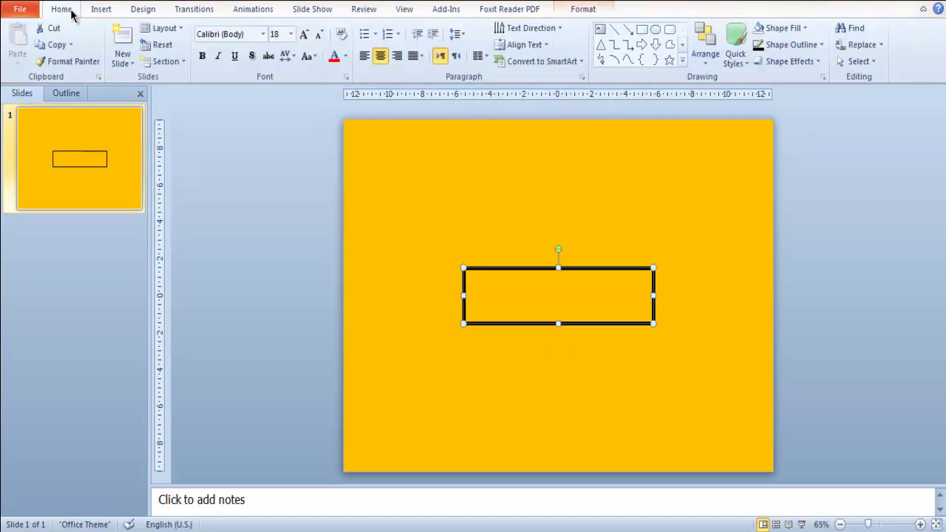
# - Draw a second rectangle above the outlined box and write 'Cah Bagus' in it
pyautogui.click(98, 9)
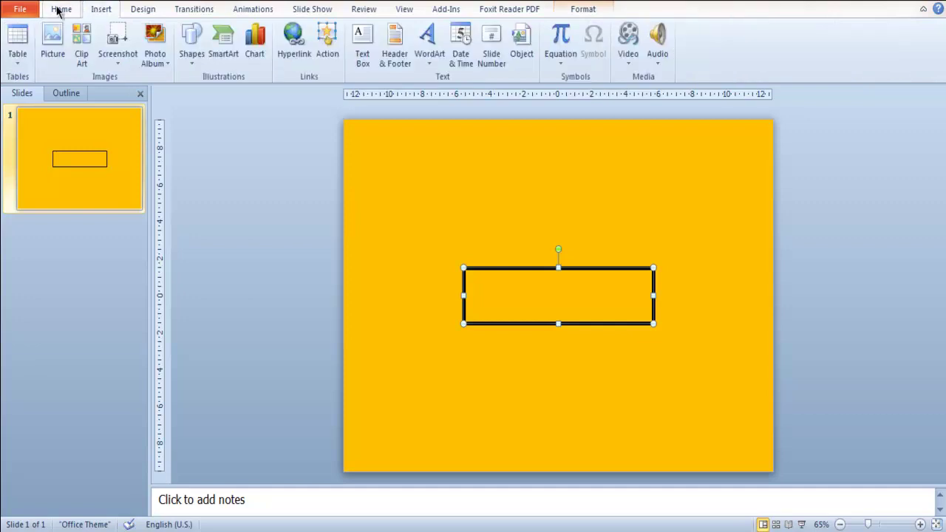
pyautogui.click(62, 9)
pyautogui.click(99, 9)
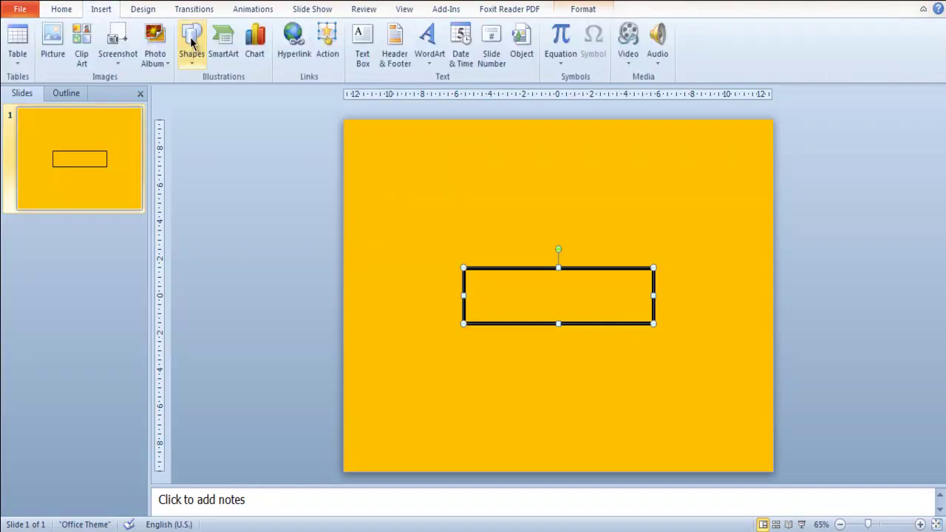
pyautogui.click(191, 43)
pyautogui.click(227, 93)
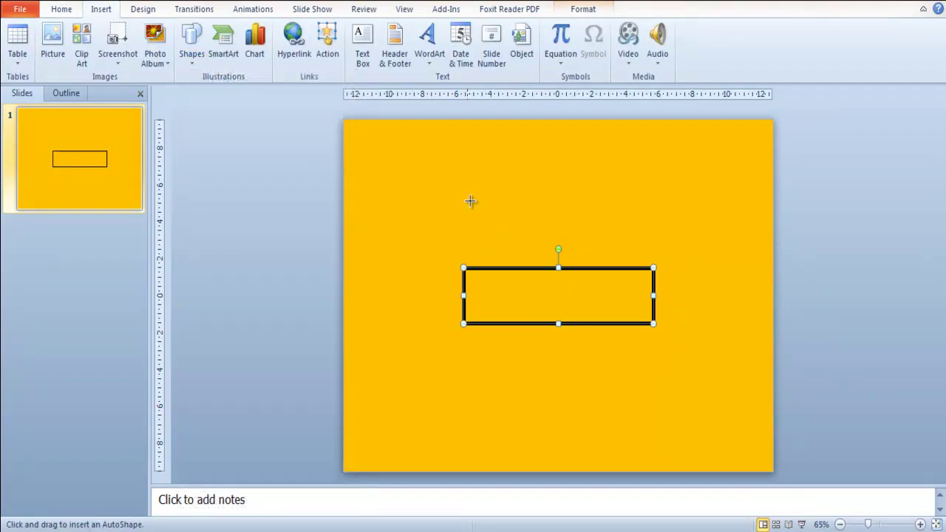
pyautogui.moveTo(463, 200)
pyautogui.mouseDown()
pyautogui.moveTo(600, 246)
pyautogui.moveTo(654, 248)
pyautogui.mouseUp()
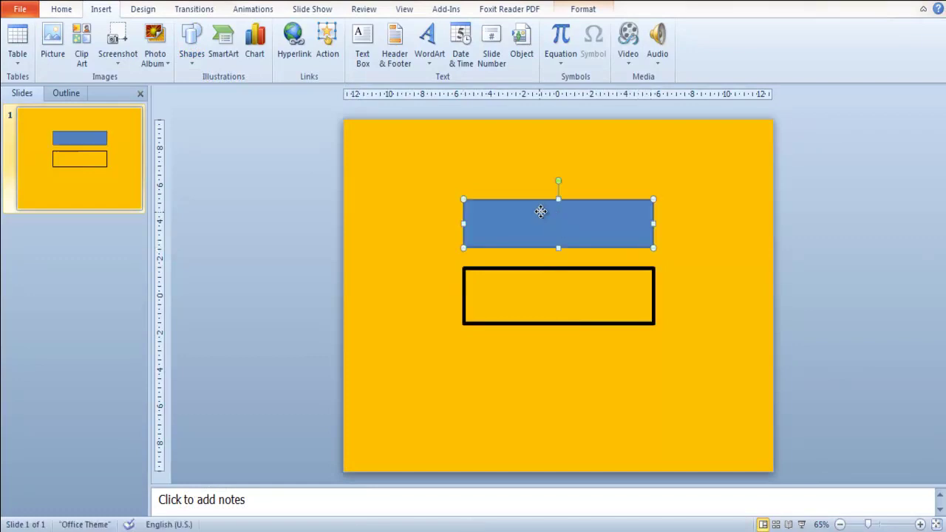
pyautogui.rightClick(541, 216)
pyautogui.click(569, 294)
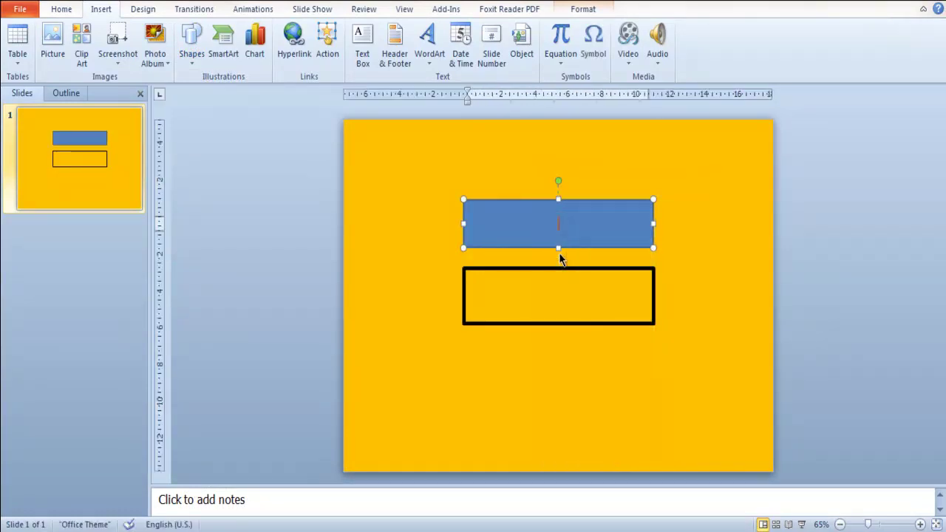
pyautogui.write('Ca')
pyautogui.write('h Ba')
pyautogui.write('gus')
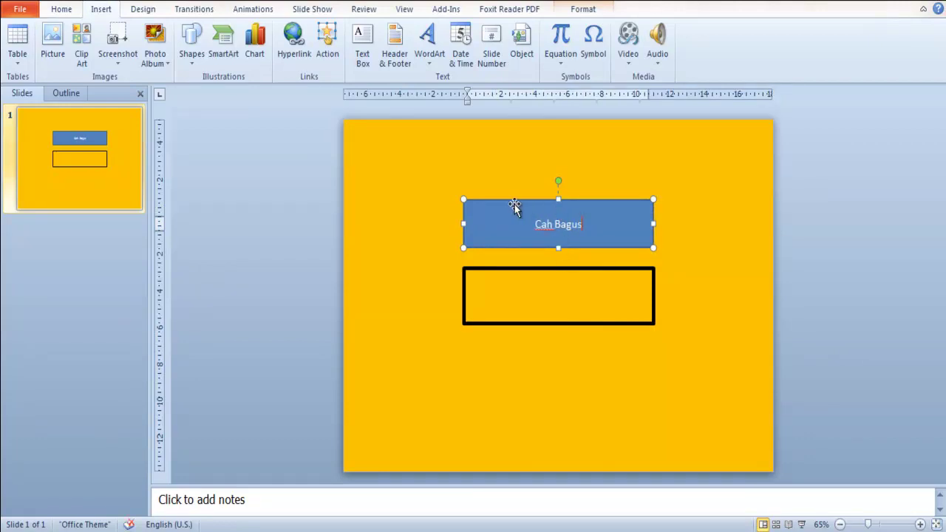
pyautogui.click(515, 203)
# - Remove the fill and outline from the Cah Bagus rectangle
pyautogui.click(578, 10)
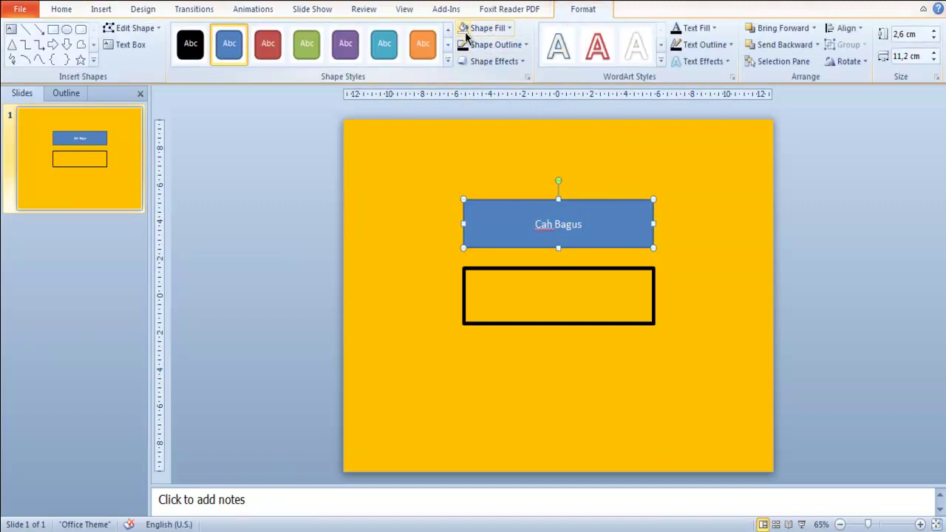
pyautogui.click(464, 28)
pyautogui.click(481, 44)
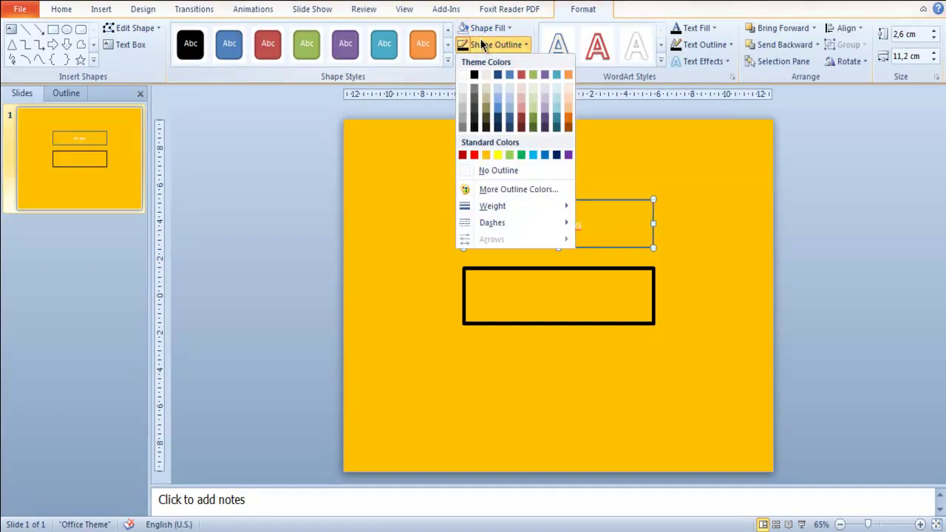
pyautogui.click(489, 169)
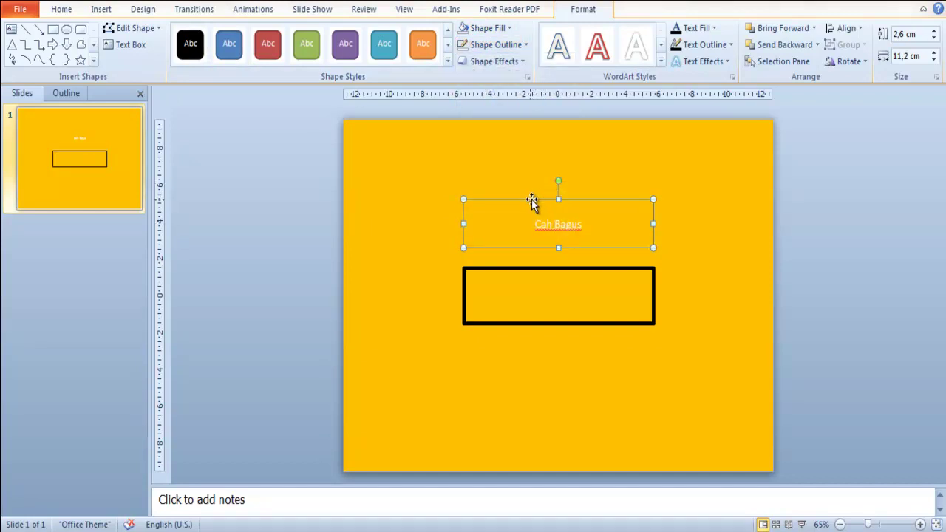
# - Make Cah Bagus bold, black and 60 pt, and move it inside the outlined rectangle
pyautogui.click(65, 10)
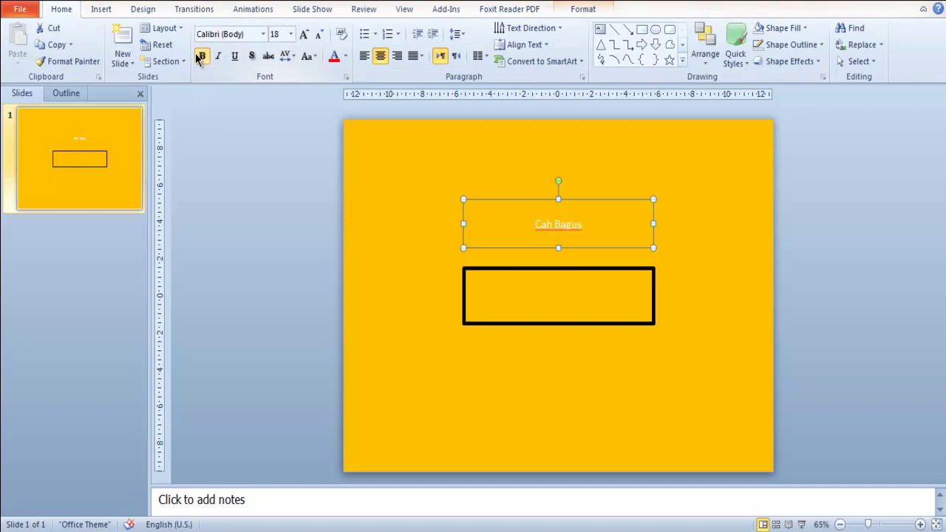
pyautogui.click(202, 56)
pyautogui.click(346, 57)
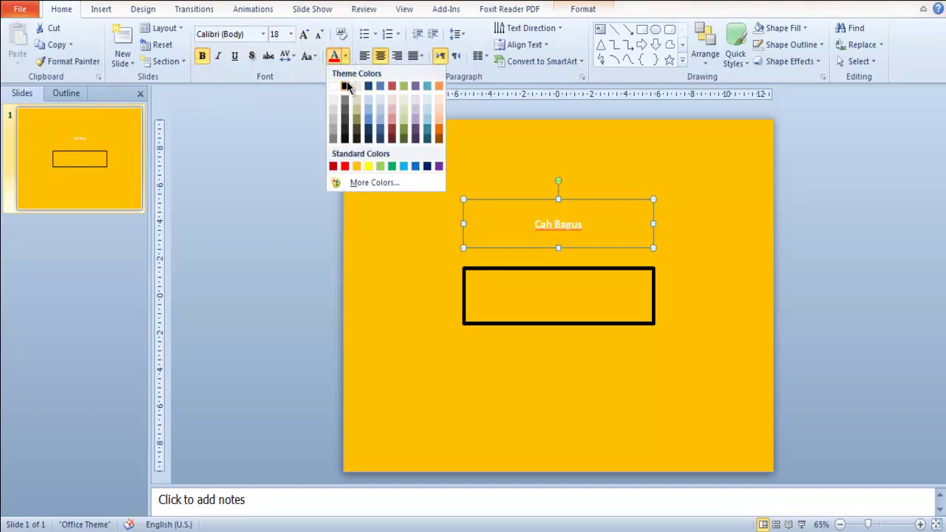
pyautogui.click(344, 86)
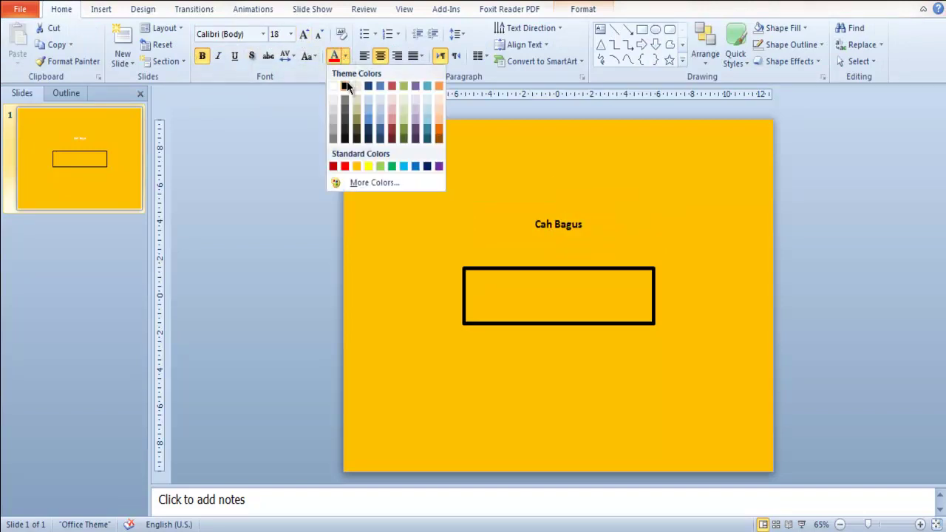
pyautogui.click(304, 34)
pyautogui.click(304, 34)
pyautogui.click(304, 34)
pyautogui.click(304, 34)
pyautogui.click(304, 34)
pyautogui.click(304, 34)
pyautogui.click(304, 34)
pyautogui.click(303, 34)
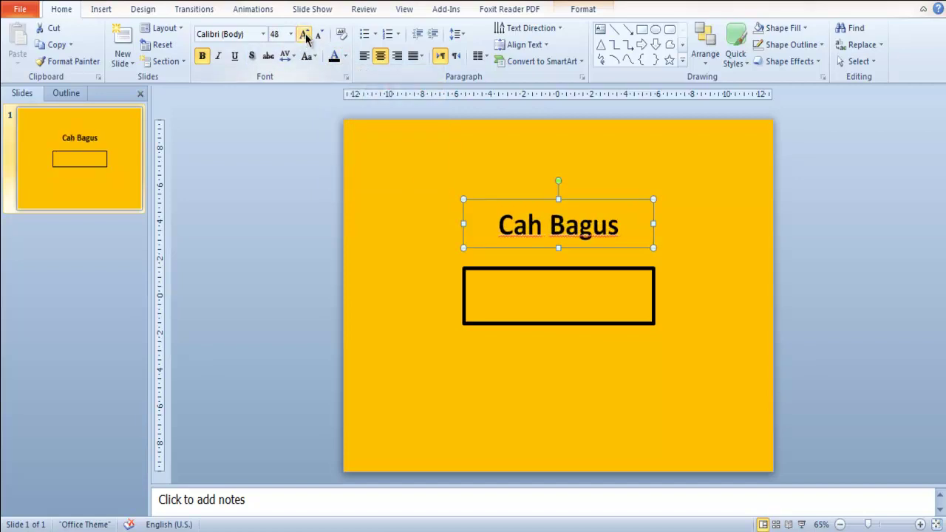
pyautogui.click(304, 34)
pyautogui.click(303, 34)
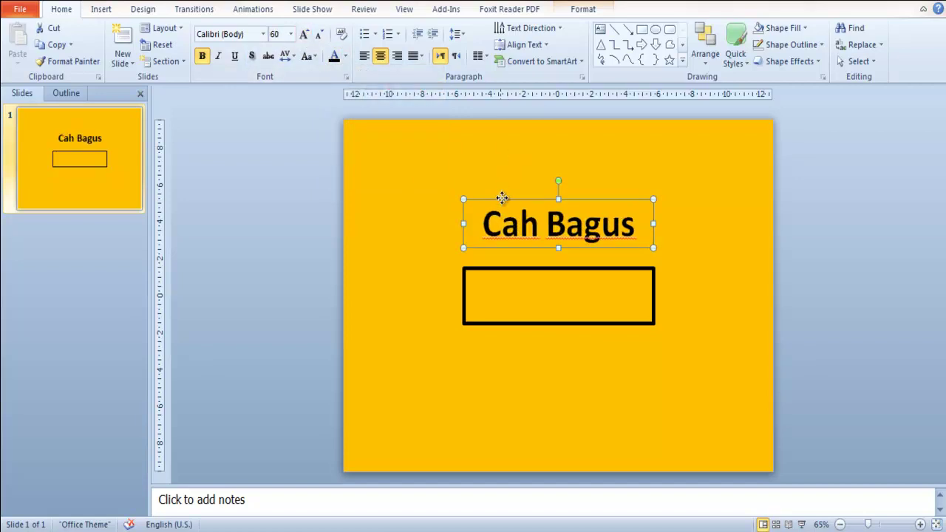
pyautogui.moveTo(498, 276); pyautogui.dragTo(499, 272)
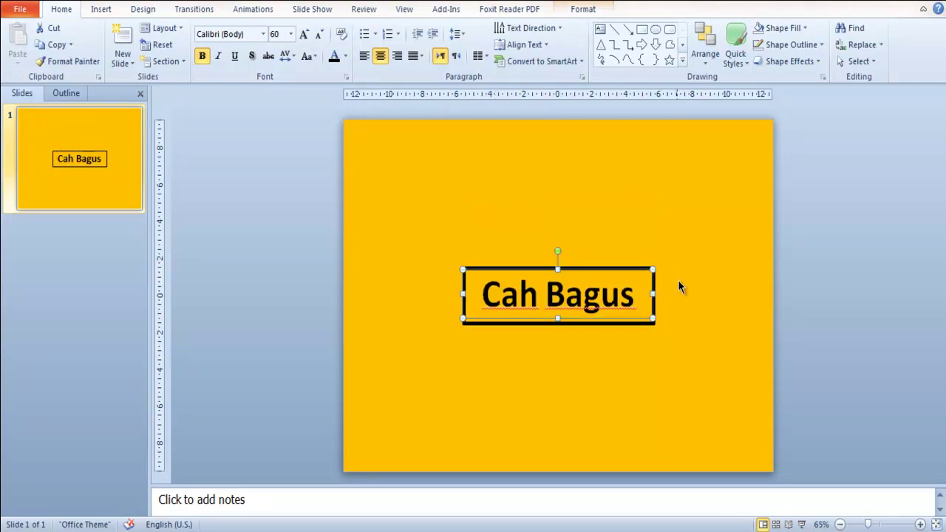
pyautogui.click(520, 241)
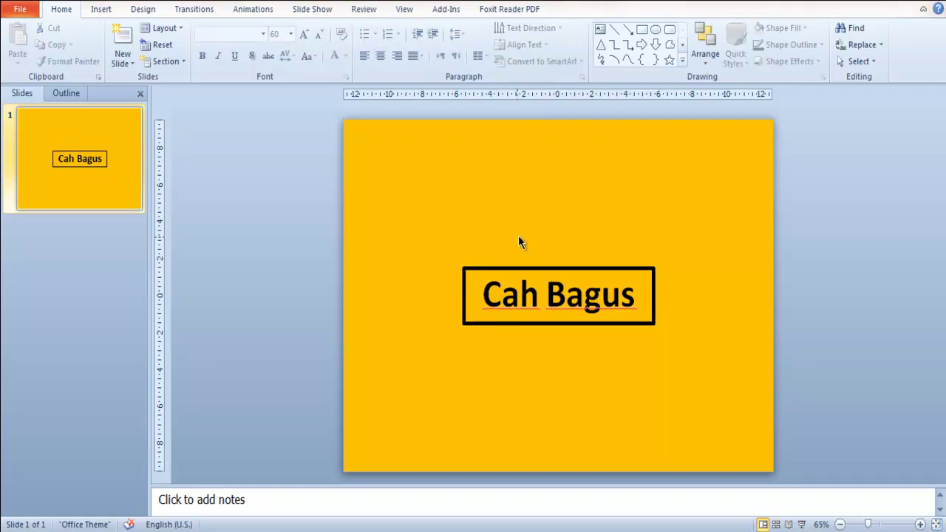
# - Draw a bar below the Cah Bagus box and write '#salamAye' in it
pyautogui.click(101, 10)
pyautogui.click(198, 58)
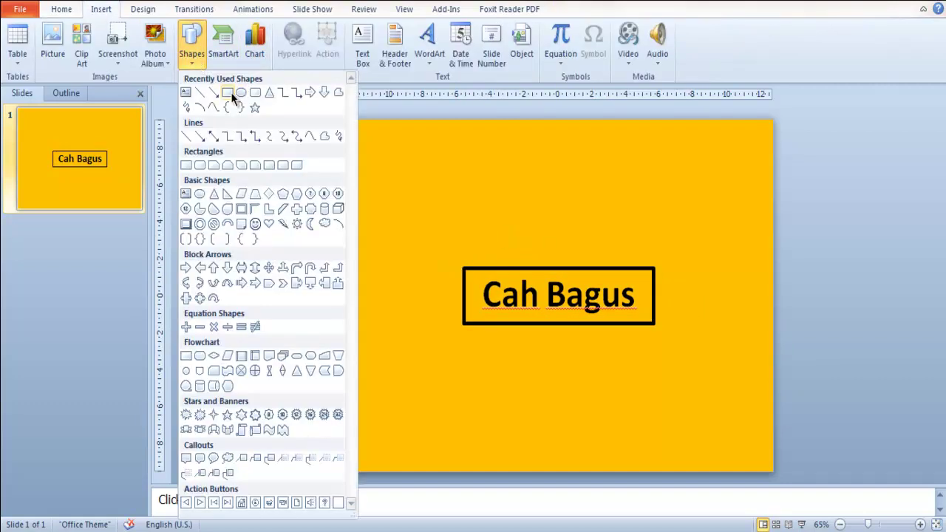
pyautogui.click(227, 92)
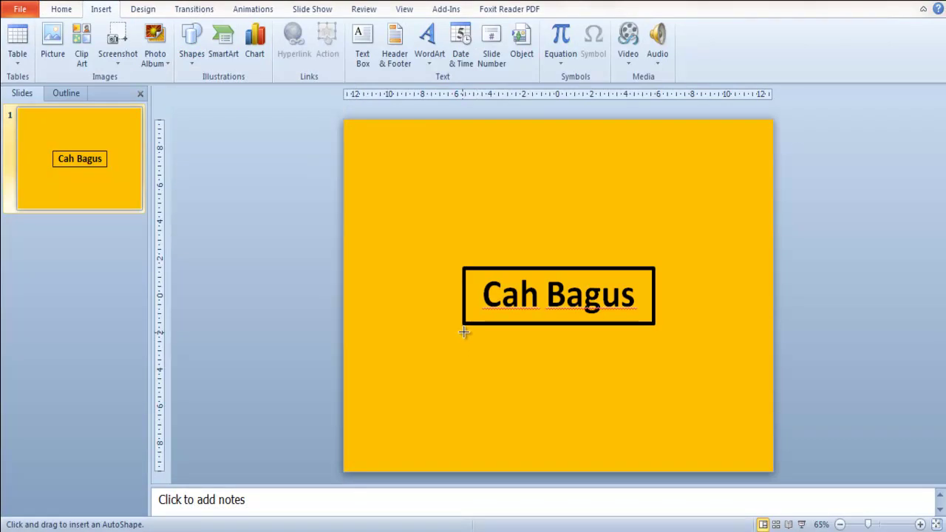
pyautogui.moveTo(463, 332); pyautogui.dragTo(654, 355)
pyautogui.rightClick(602, 348)
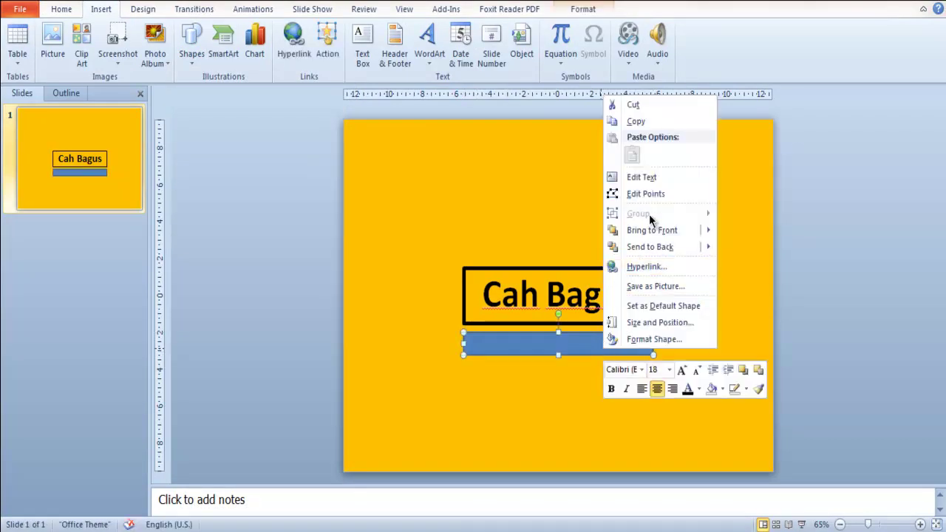
pyautogui.click(649, 179)
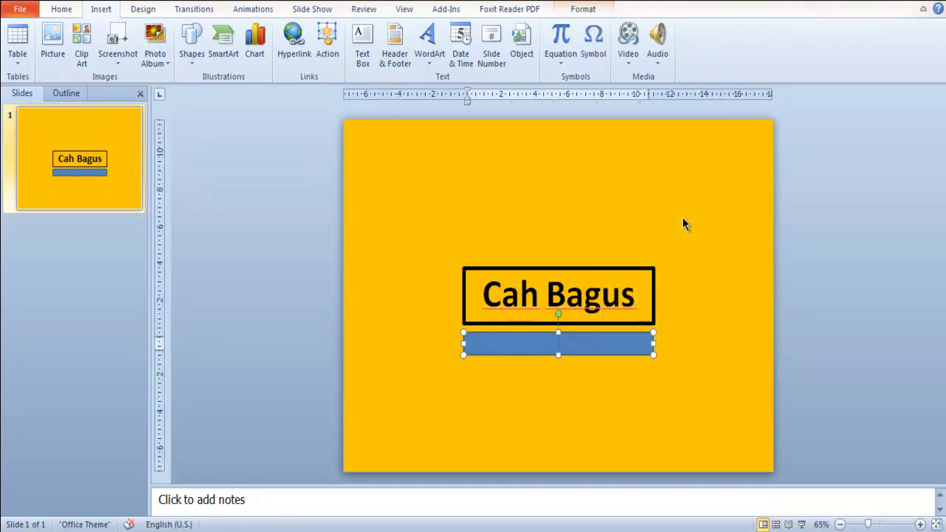
pyautogui.write('#a')
pyautogui.press('BackSpace')
pyautogui.write('sala')
pyautogui.write('mAye')
# - Make the #salamAye text bold and larger, and give the bar a black shape style
pyautogui.click(62, 8)
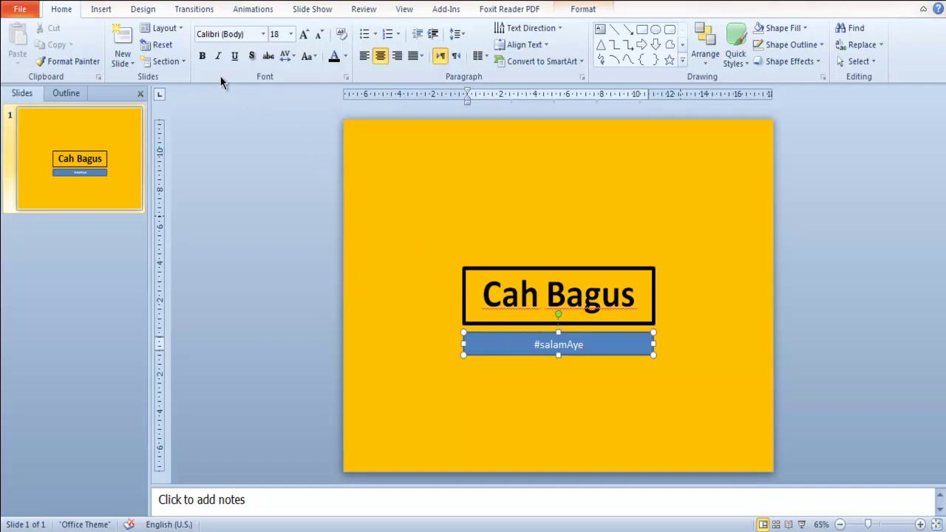
pyautogui.click(206, 59)
pyautogui.click(484, 332)
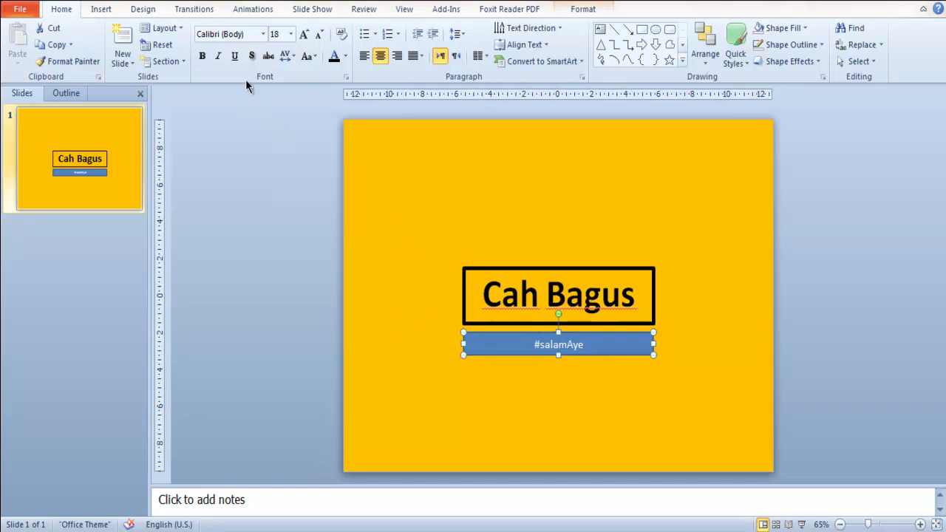
pyautogui.click(203, 56)
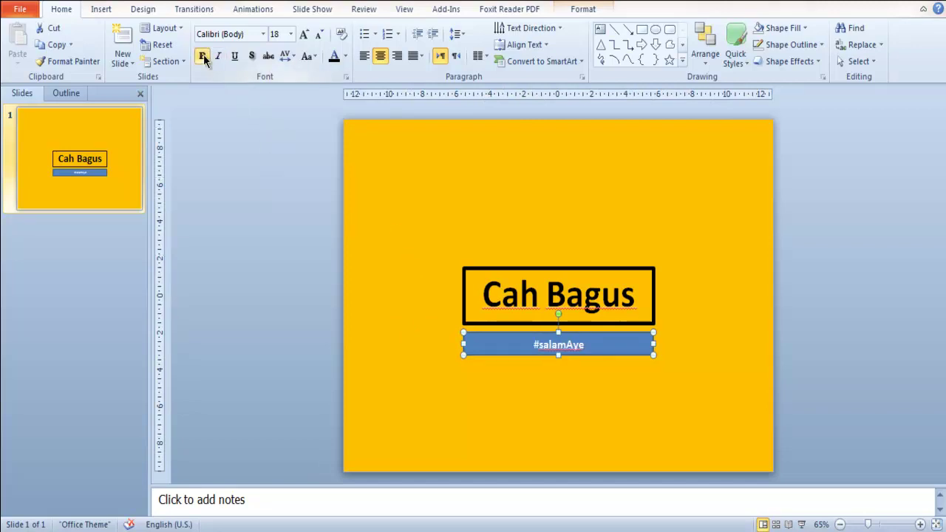
pyautogui.click(305, 34)
pyautogui.click(305, 34)
pyautogui.click(305, 35)
pyautogui.click(304, 35)
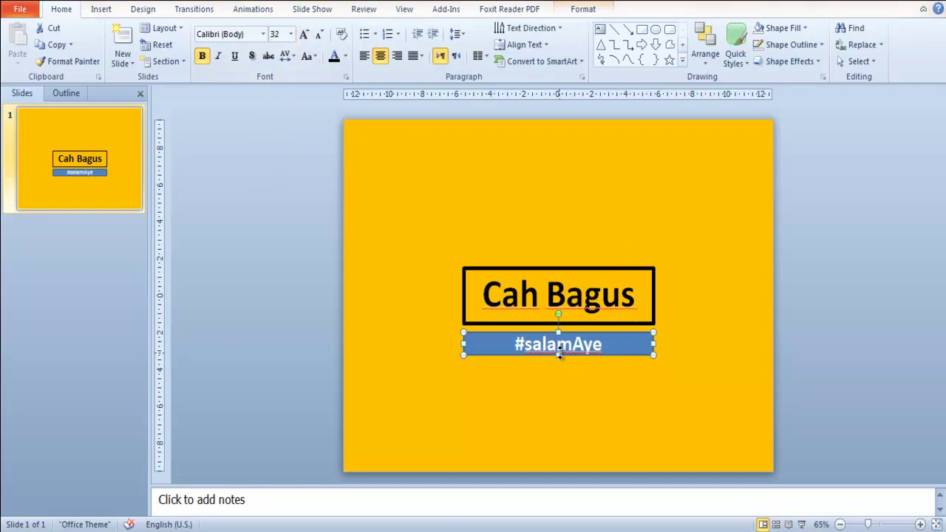
pyautogui.moveTo(559, 353); pyautogui.dragTo(555, 347)
pyautogui.click(583, 10)
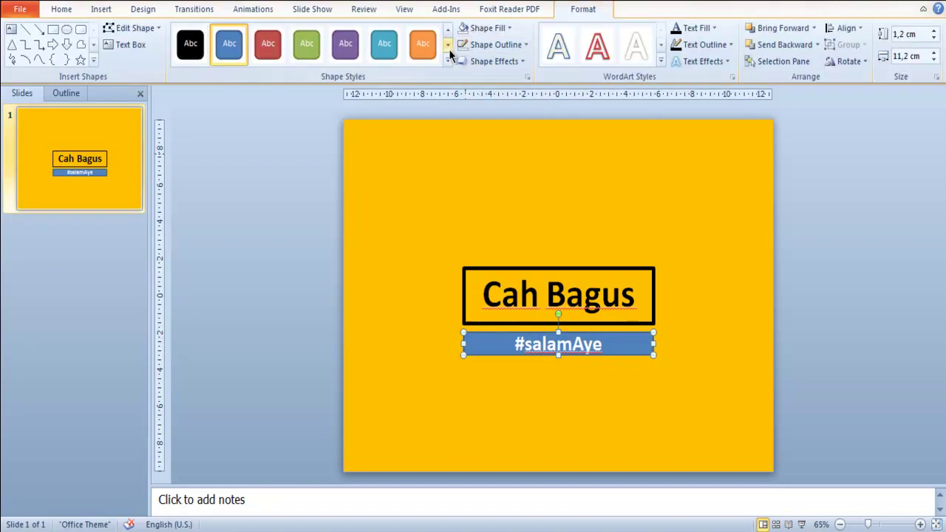
pyautogui.click(201, 46)
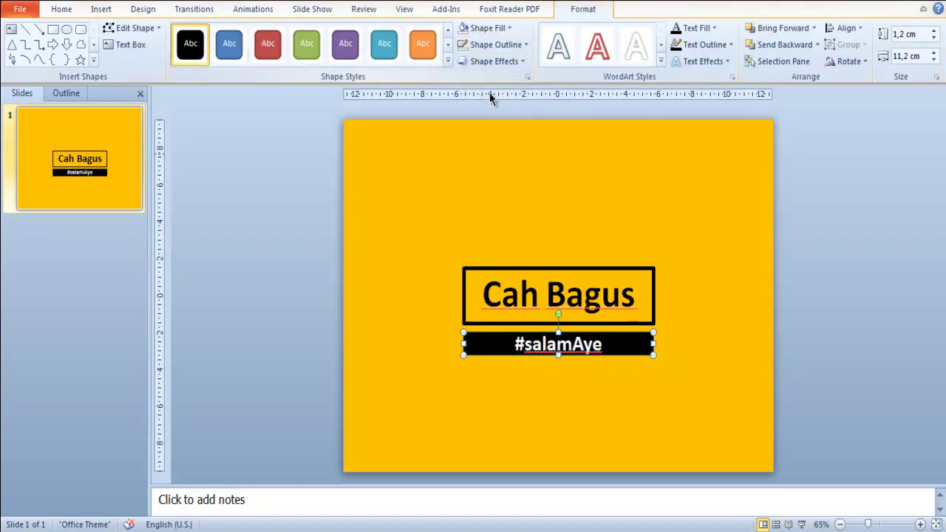
pyautogui.click(303, 177)
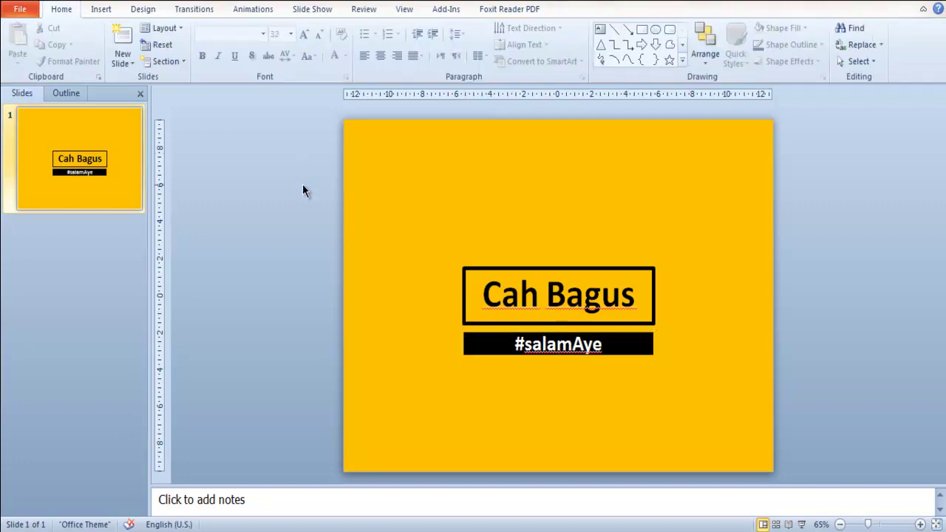
pyautogui.click(801, 524)
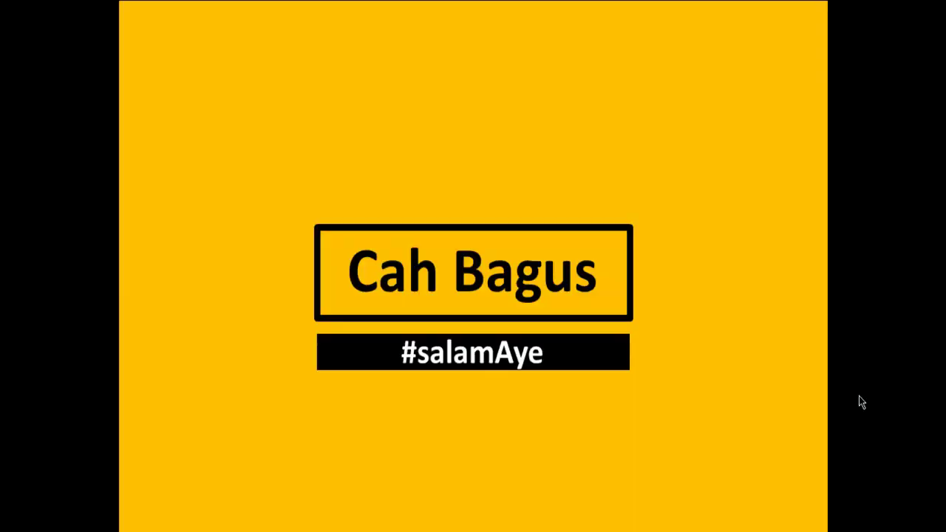
pyautogui.press('Escape')
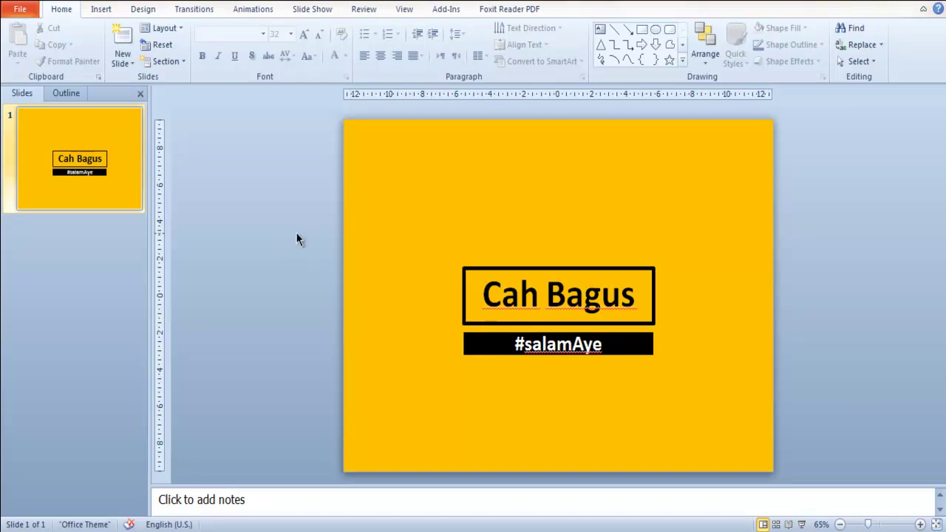
pyautogui.click(509, 265)
# - Apply the Wheel entrance animation to the outlined frame
pyautogui.click(260, 12)
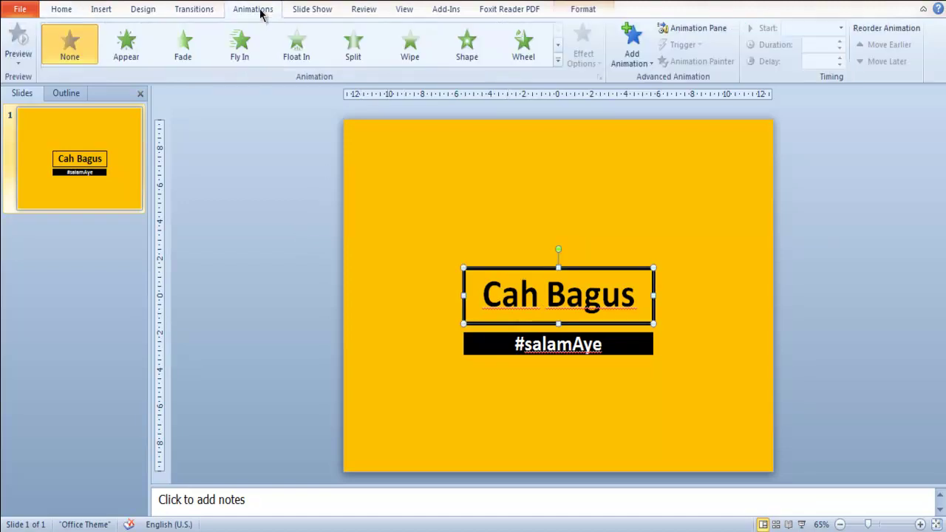
pyautogui.click(533, 54)
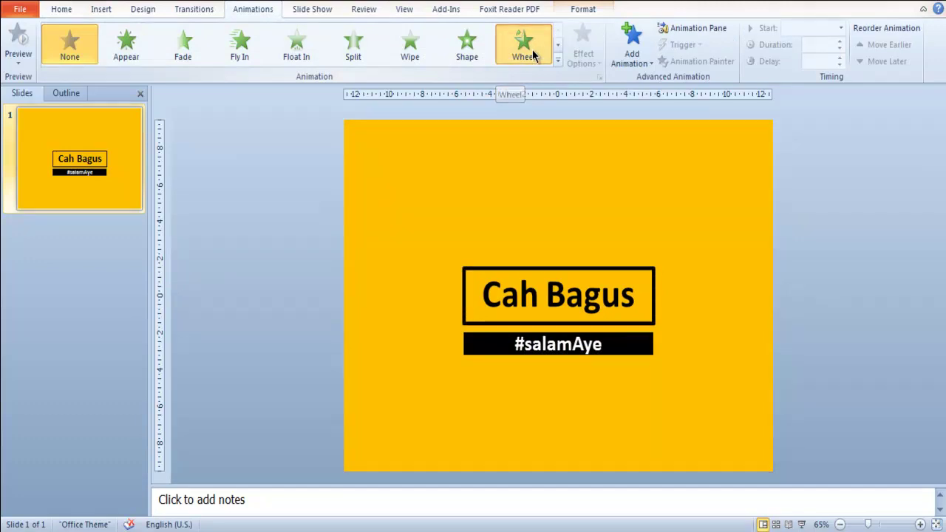
pyautogui.click(533, 55)
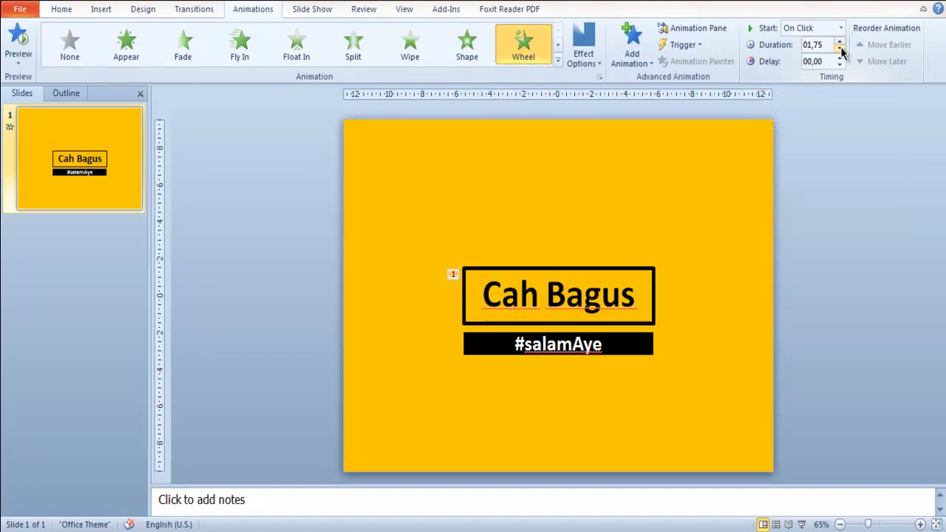
# - Preview the slide's animations in the Animation Pane, then select the Cah Bagus text box
pyautogui.click(698, 28)
pyautogui.click(732, 124)
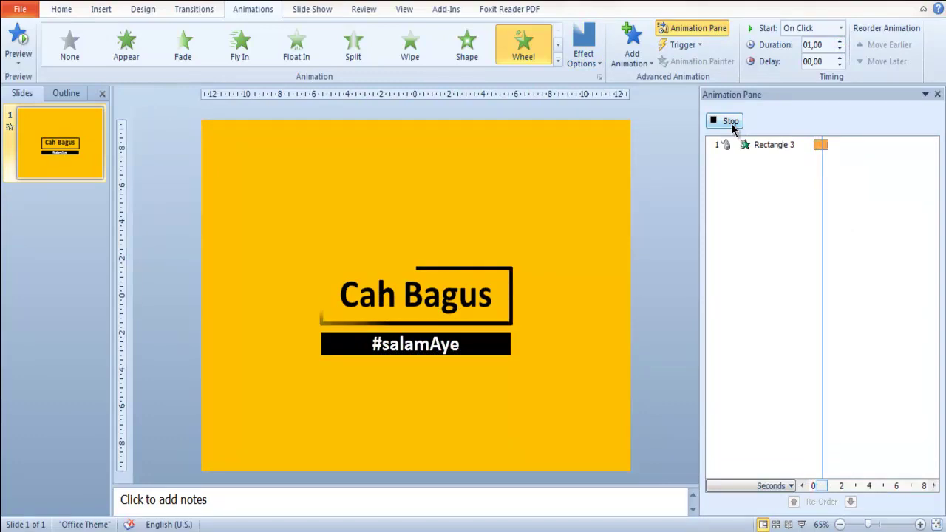
pyautogui.click(663, 240)
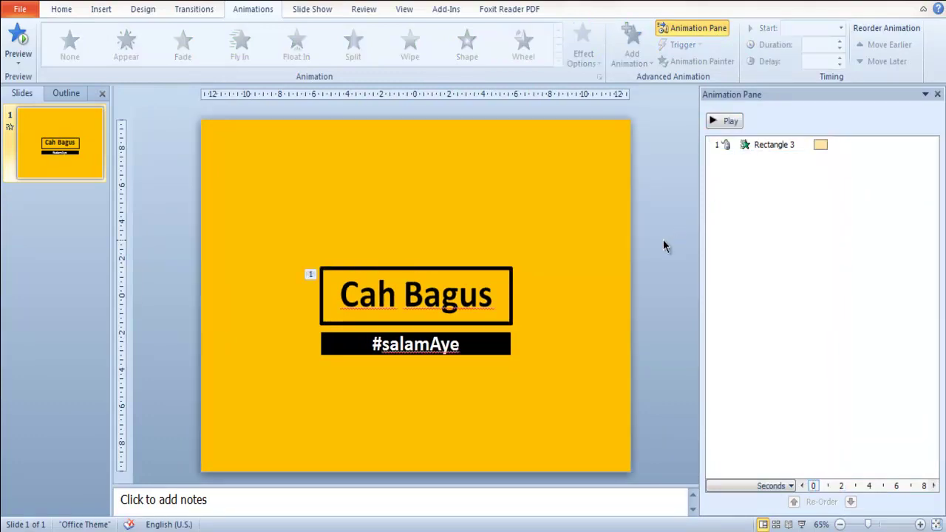
pyautogui.click(380, 290)
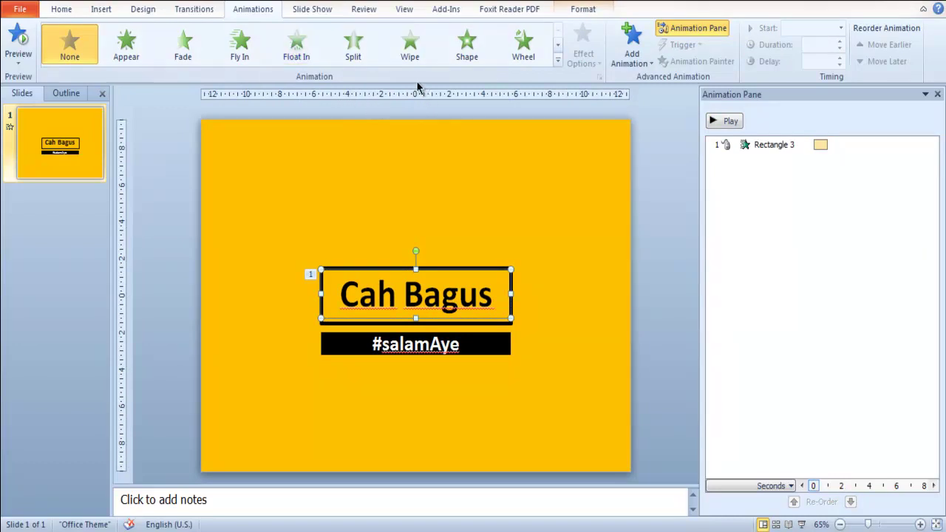
# - Give Cah Bagus a Wipe entrance from the left that starts After Previous
pyautogui.click(411, 53)
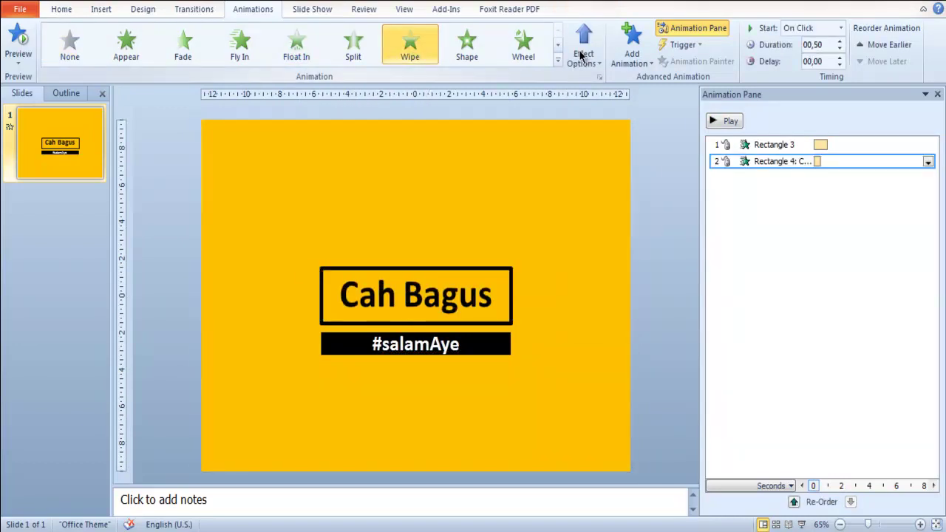
pyautogui.click(581, 56)
pyautogui.click(599, 136)
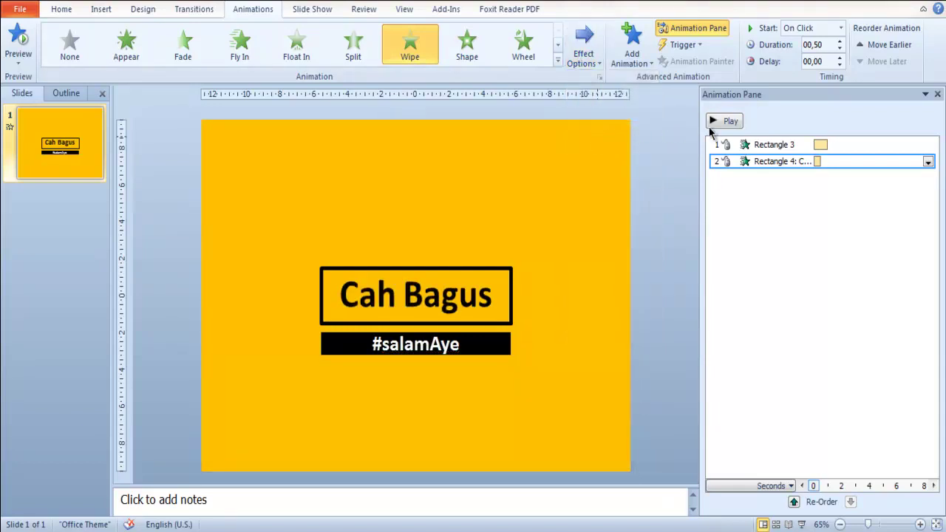
pyautogui.click(843, 29)
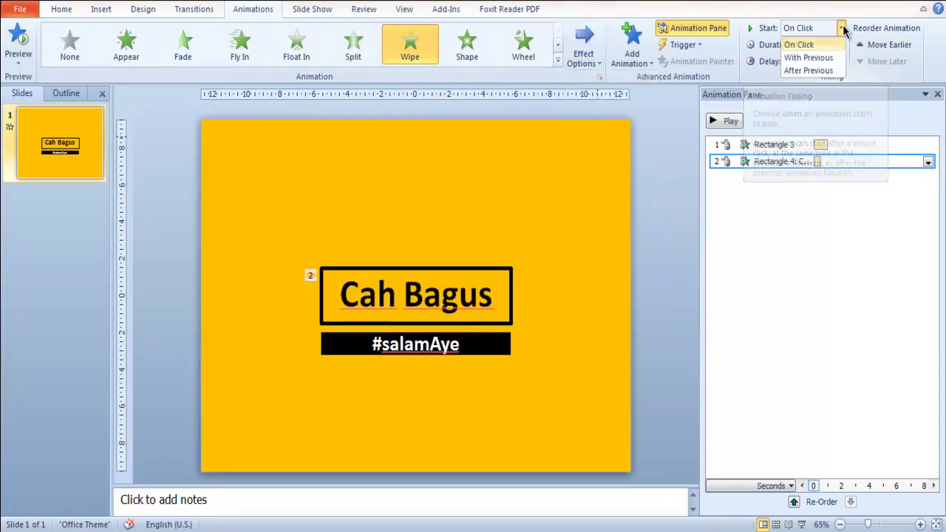
pyautogui.click(798, 70)
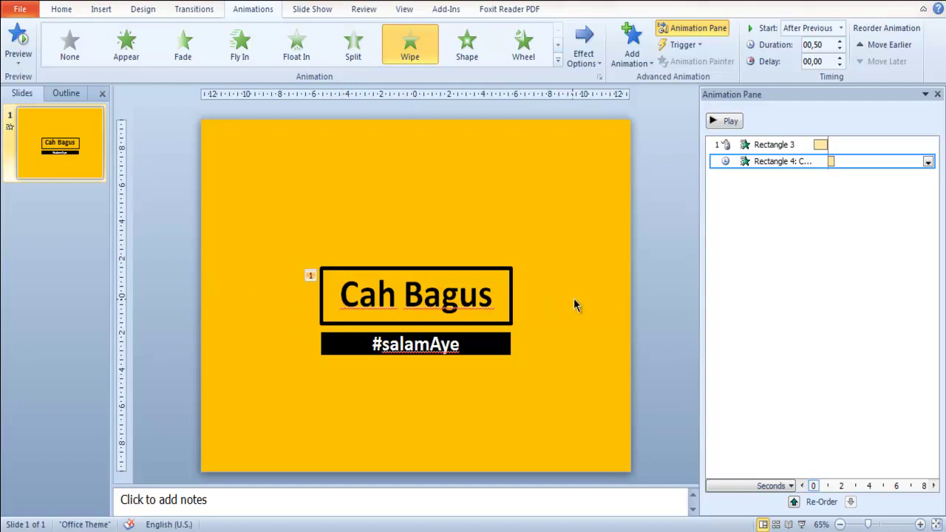
# - Preview the animation sequence and select the title box's Wheel entrance
pyautogui.click(728, 122)
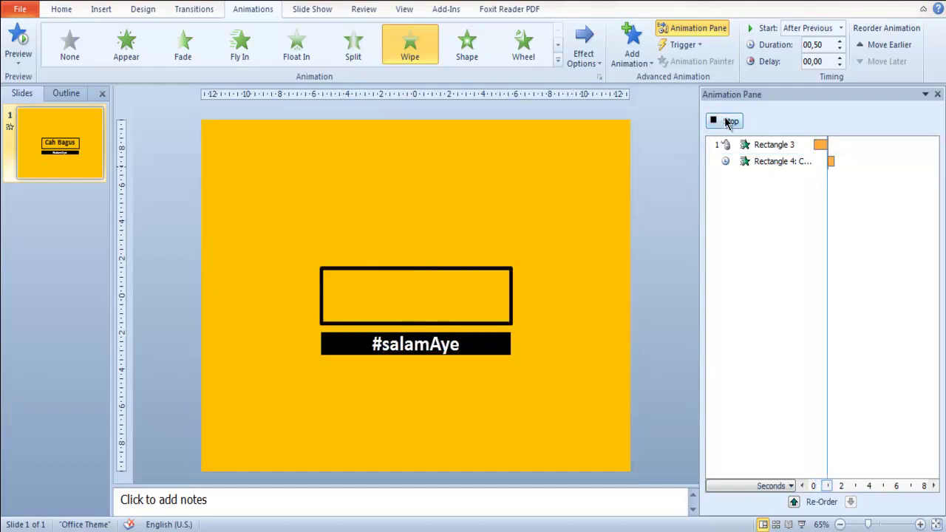
pyautogui.click(657, 223)
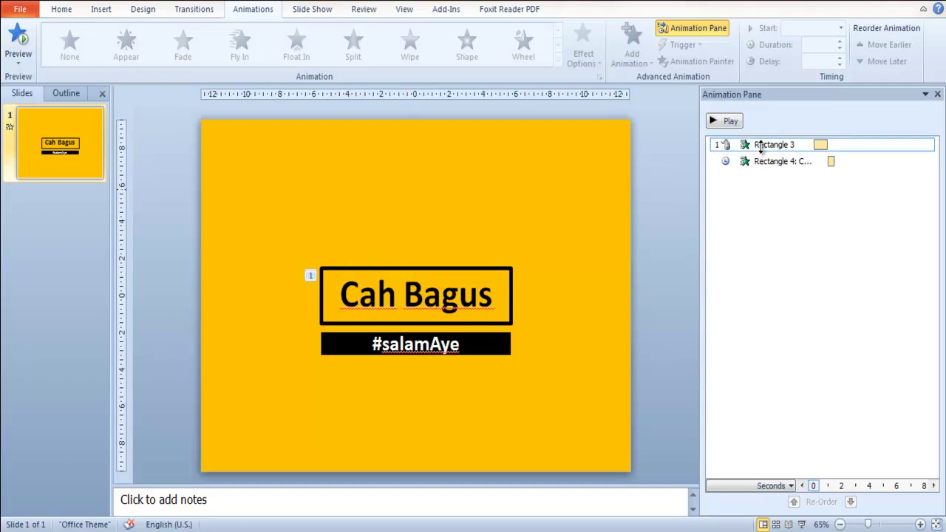
pyautogui.click(791, 146)
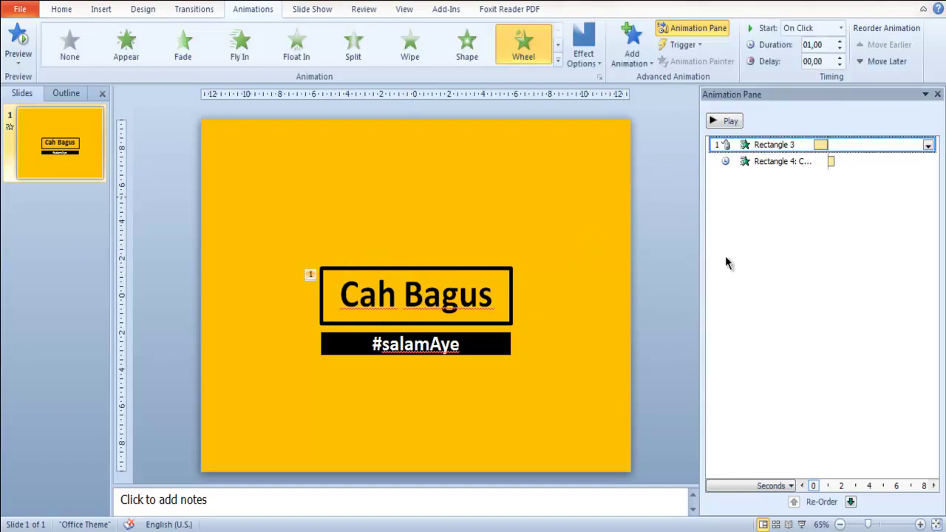
# - Add a Wheel exit to the title box, starting After Previous with a shorter duration
pyautogui.click(632, 61)
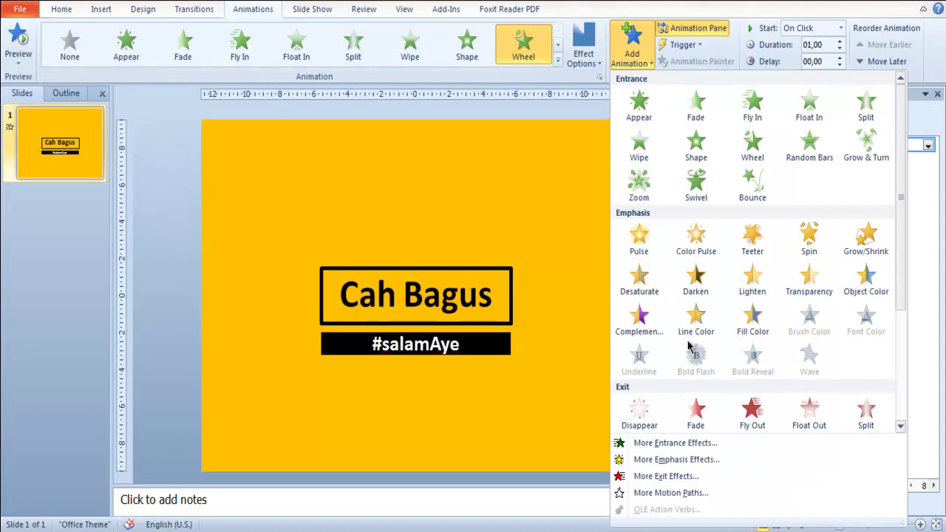
pyautogui.moveTo(904, 268); pyautogui.dragTo(903, 342)
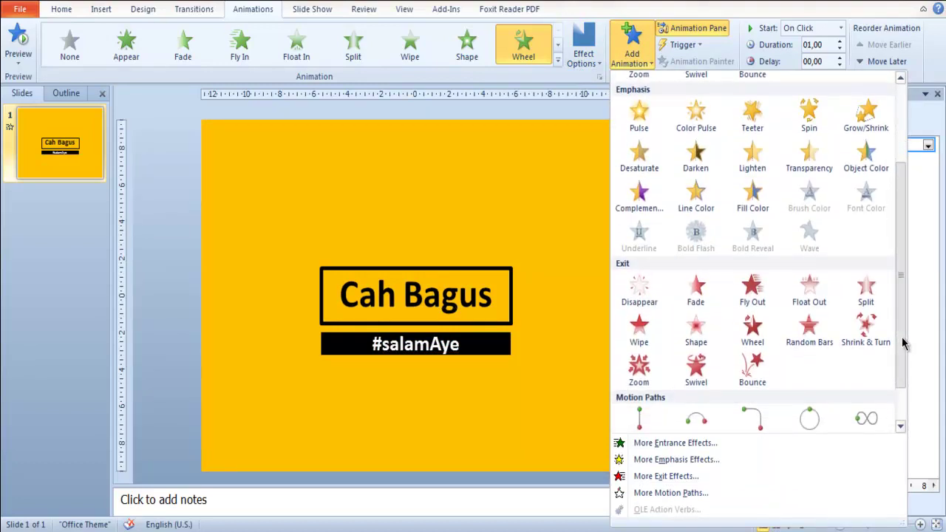
pyautogui.click(746, 336)
pyautogui.click(840, 28)
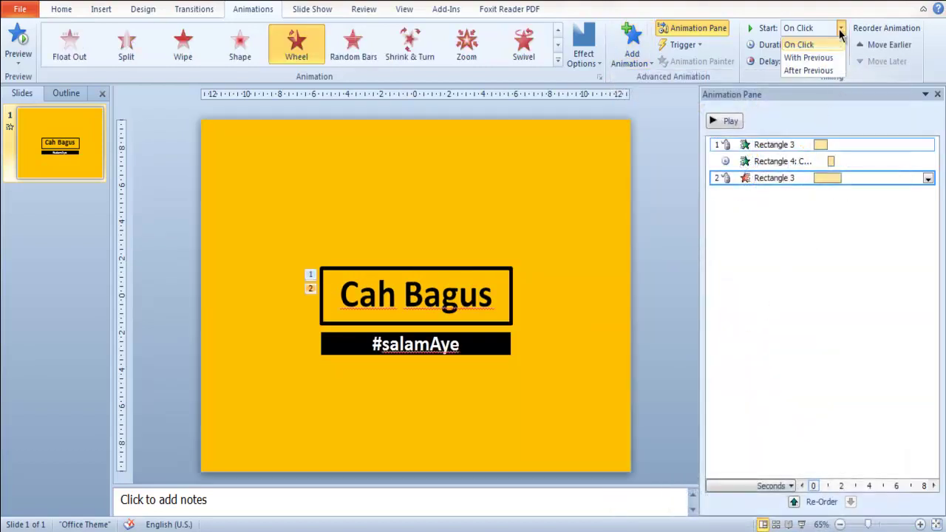
pyautogui.click(808, 70)
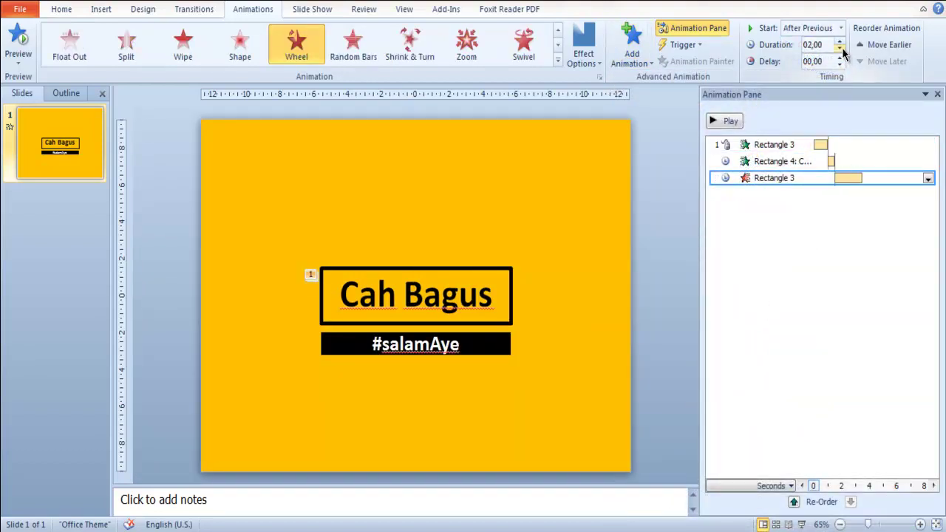
pyautogui.click(840, 48)
pyautogui.click(840, 48)
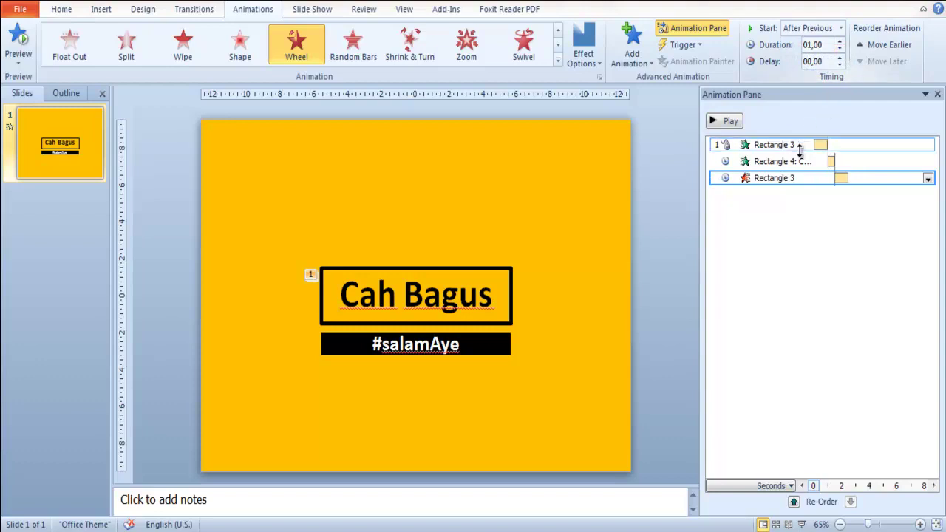
# - Move the Wheel exit ahead of Rectangle 4, preview it, and select the #salamAye bar
pyautogui.moveTo(783, 179); pyautogui.dragTo(795, 152)
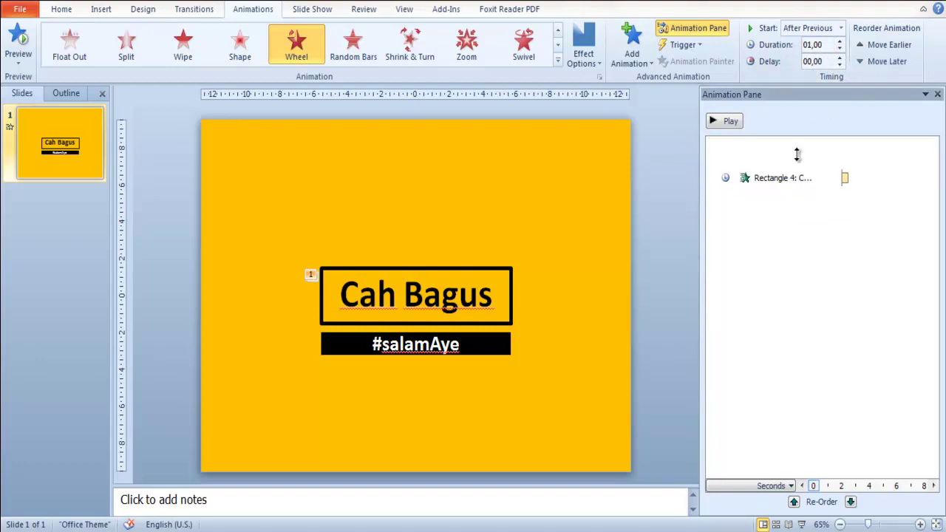
pyautogui.click(725, 123)
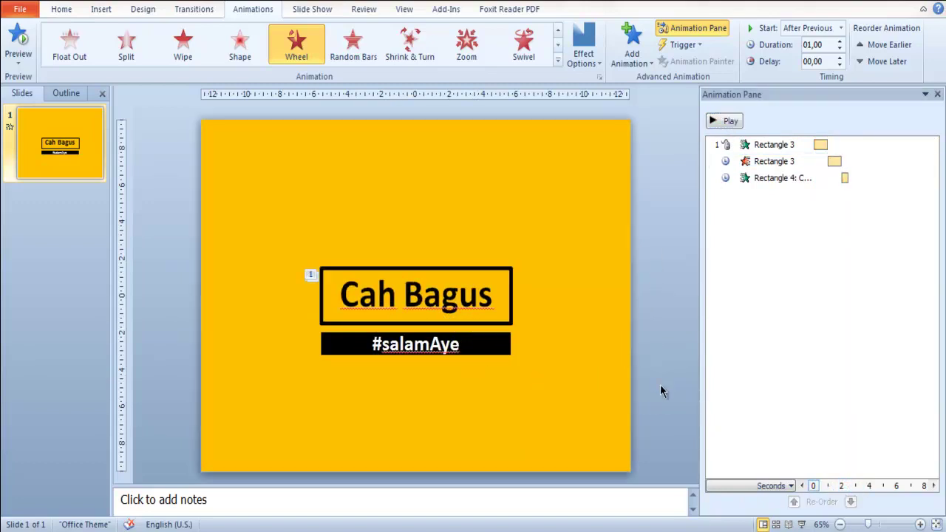
pyautogui.moveTo(670, 386); pyautogui.dragTo(281, 324)
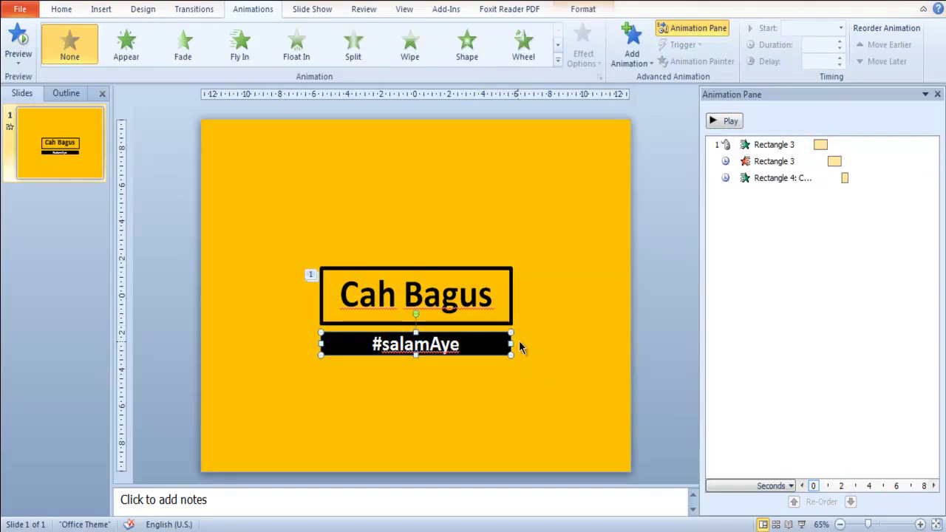
# - Nudge the #salamAye bar up and give it a Wipe entrance from the left
pyautogui.press('Up')
pyautogui.press('Up')
pyautogui.press('Up')
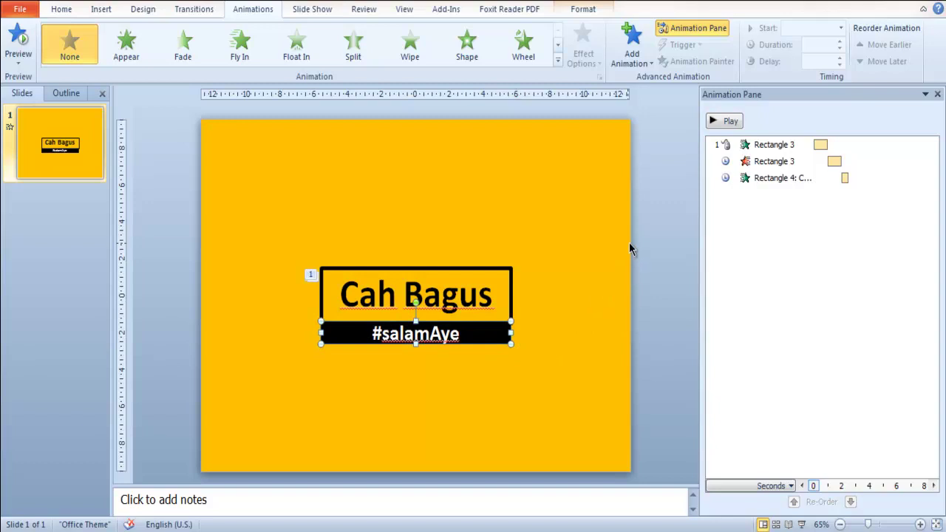
pyautogui.click(410, 44)
pyautogui.click(583, 55)
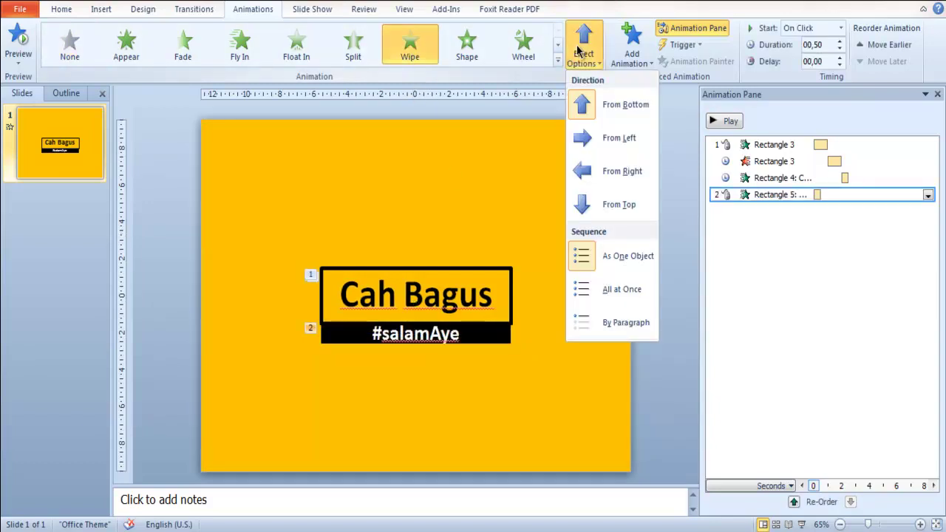
pyautogui.click(610, 135)
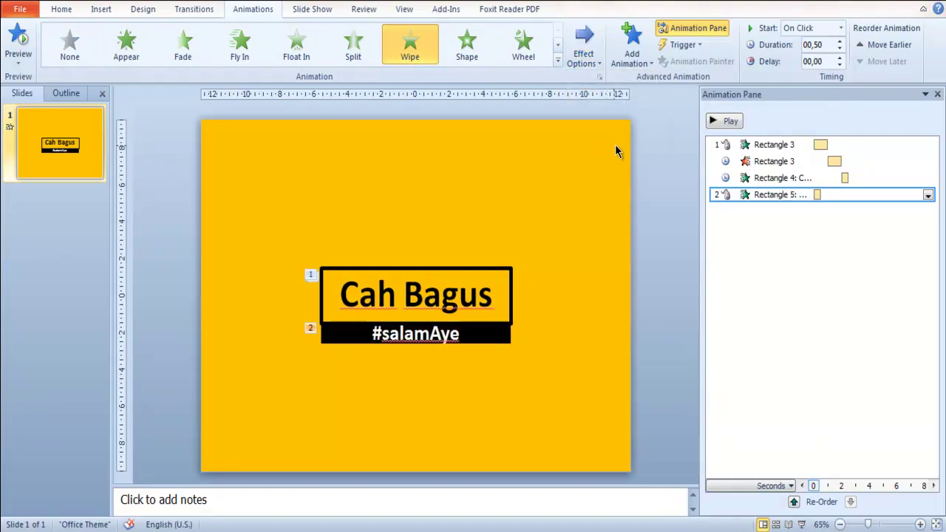
# - Set the bar's Wipe duration to 1 second in its effect timing settings
pyautogui.click(927, 195)
pyautogui.click(857, 261)
pyautogui.click(400, 170)
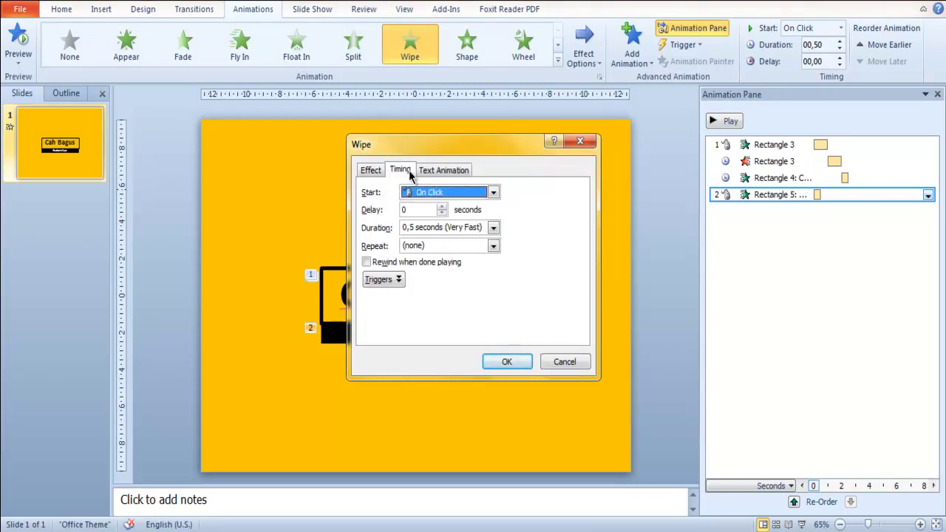
pyautogui.click(493, 228)
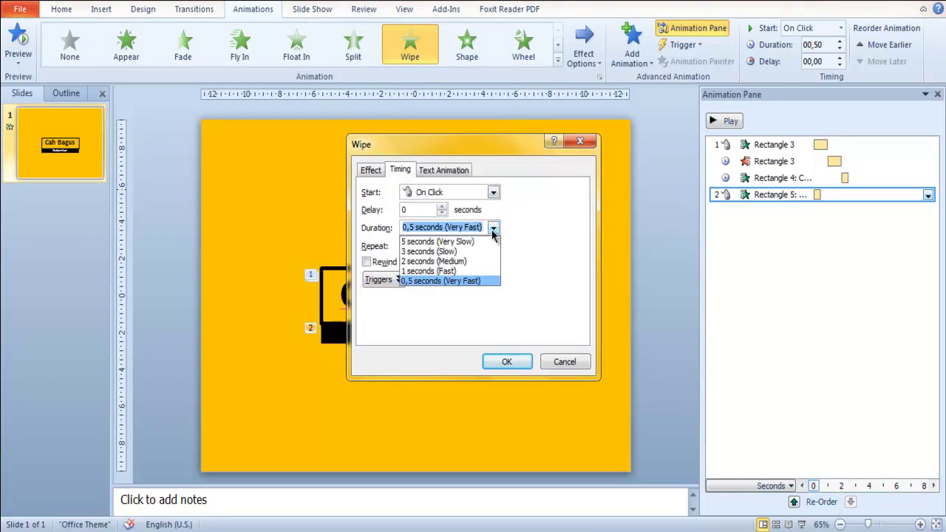
pyautogui.click(463, 261)
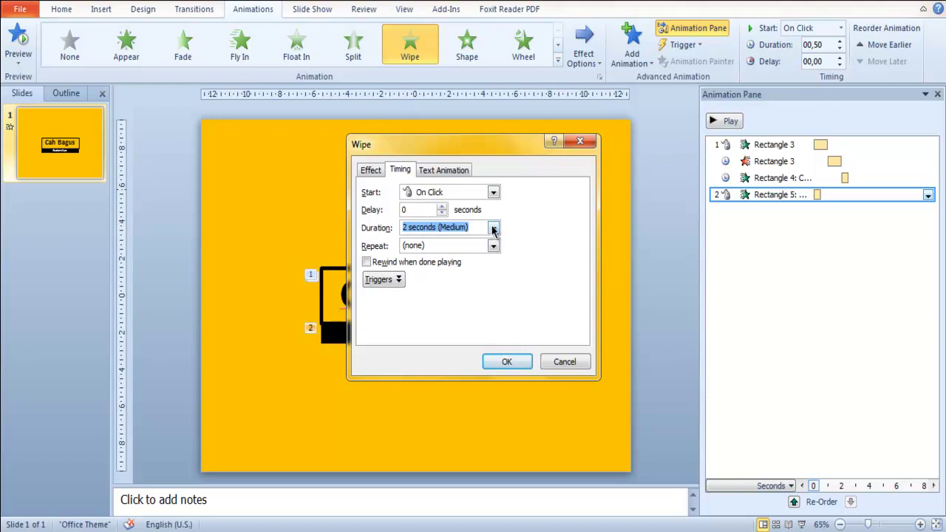
pyautogui.click(494, 229)
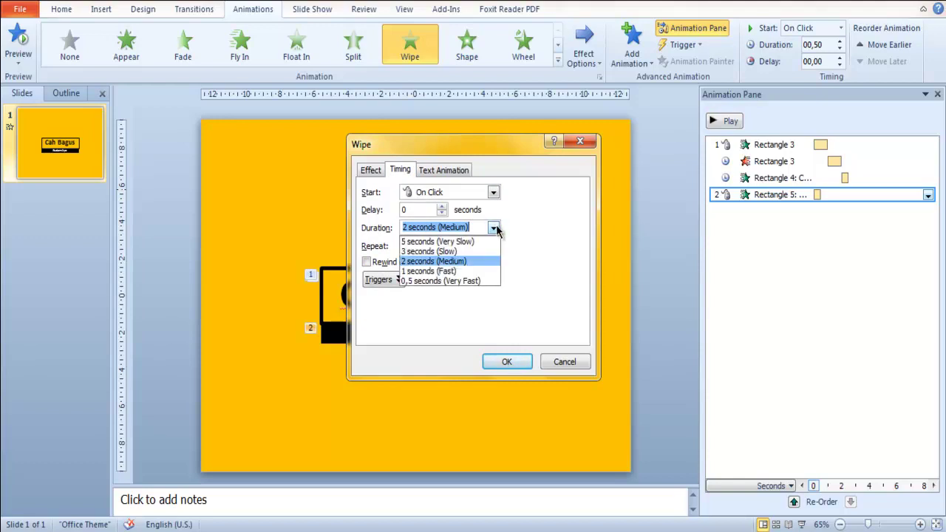
pyautogui.click(460, 270)
pyautogui.click(509, 360)
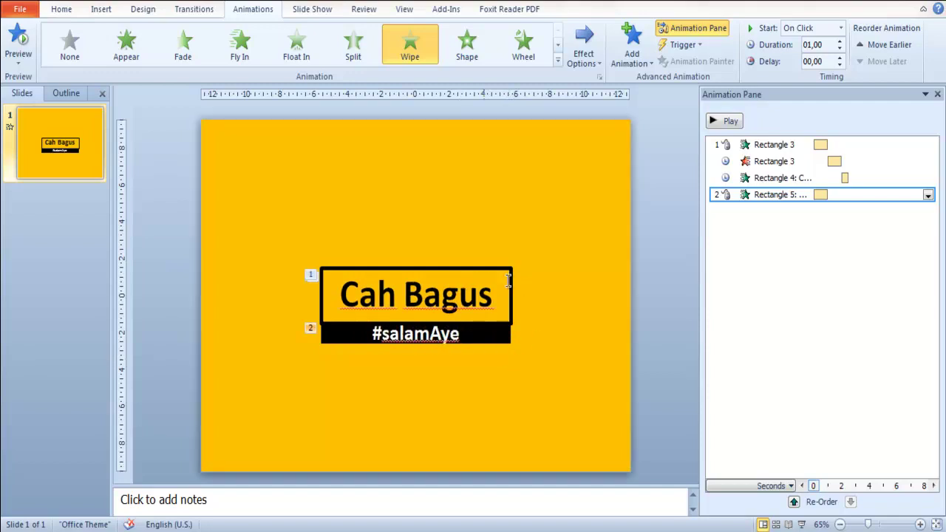
# - Set the #salamAye wipe to start After Previous and preview the sequence
pyautogui.keyDown('ctrl'); pyautogui.click(768, 145); pyautogui.keyUp('ctrl')
pyautogui.click(840, 29)
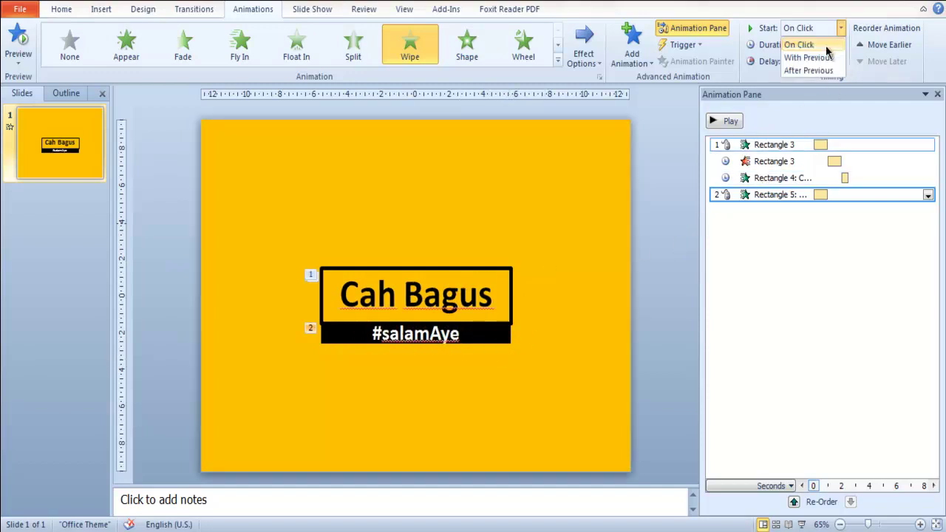
pyautogui.click(798, 71)
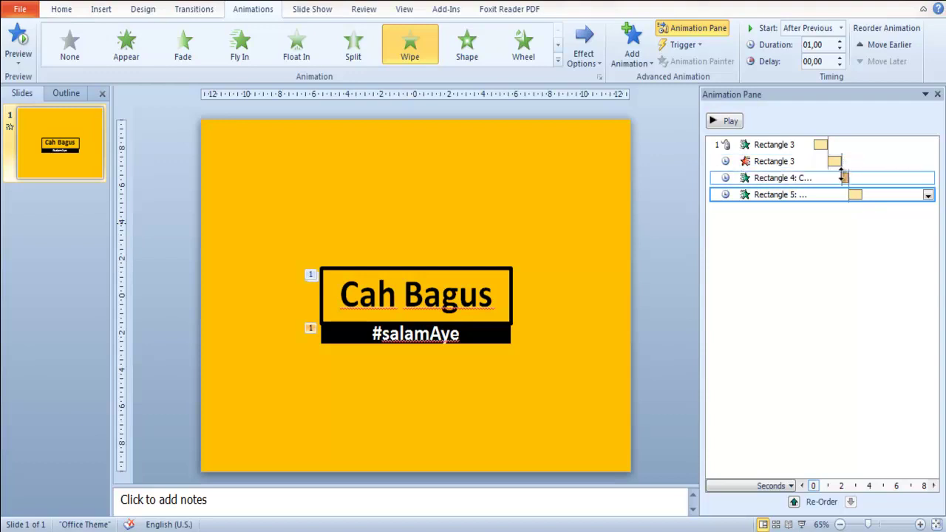
pyautogui.click(735, 122)
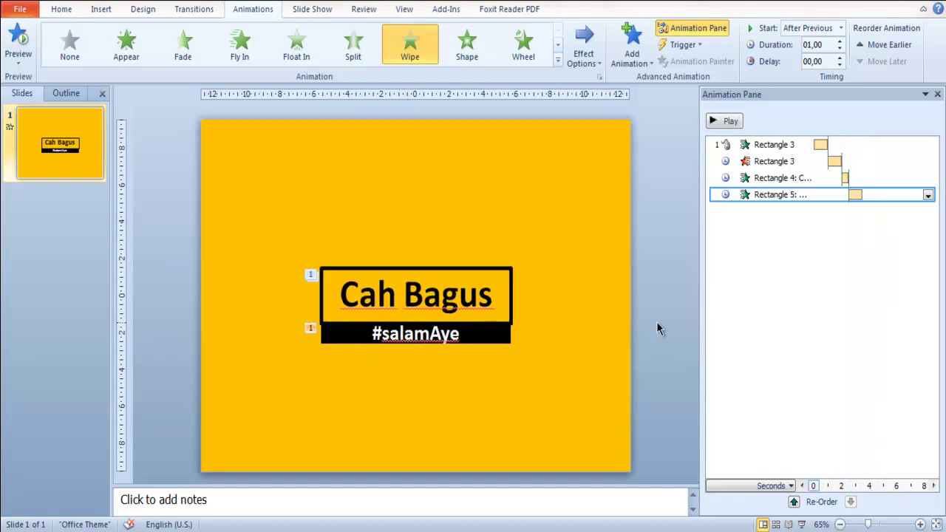
# - Check the Wheel exit's spoke options without changing them, then preview the animations again
pyautogui.click(774, 161)
pyautogui.click(591, 67)
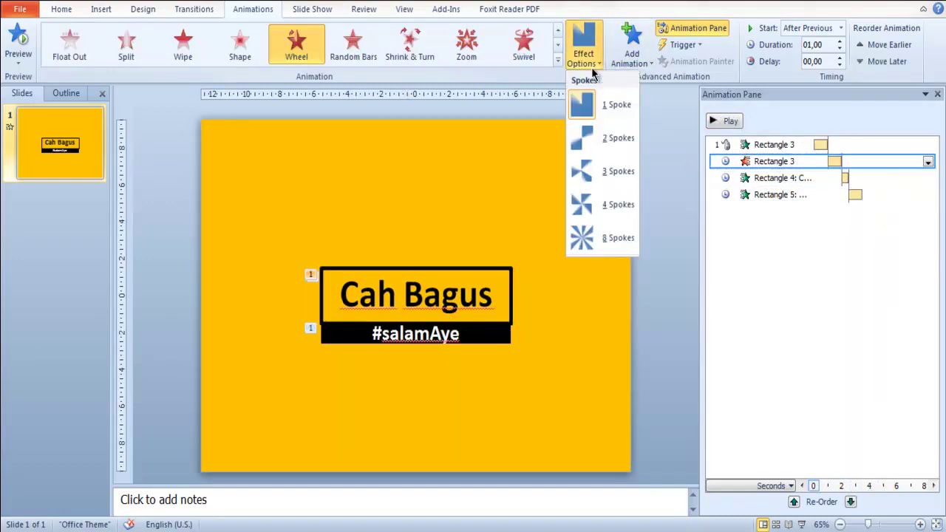
pyautogui.click(588, 63)
pyautogui.click(589, 64)
pyautogui.click(589, 64)
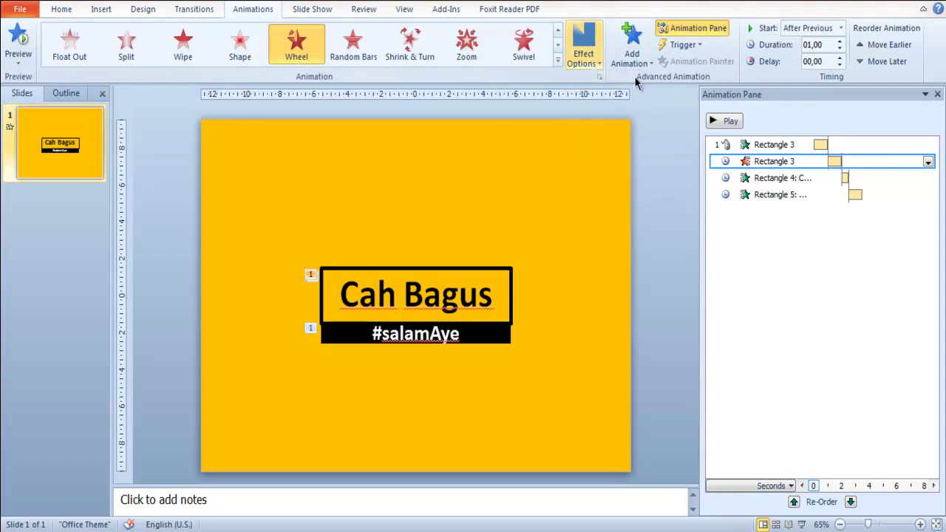
pyautogui.click(721, 120)
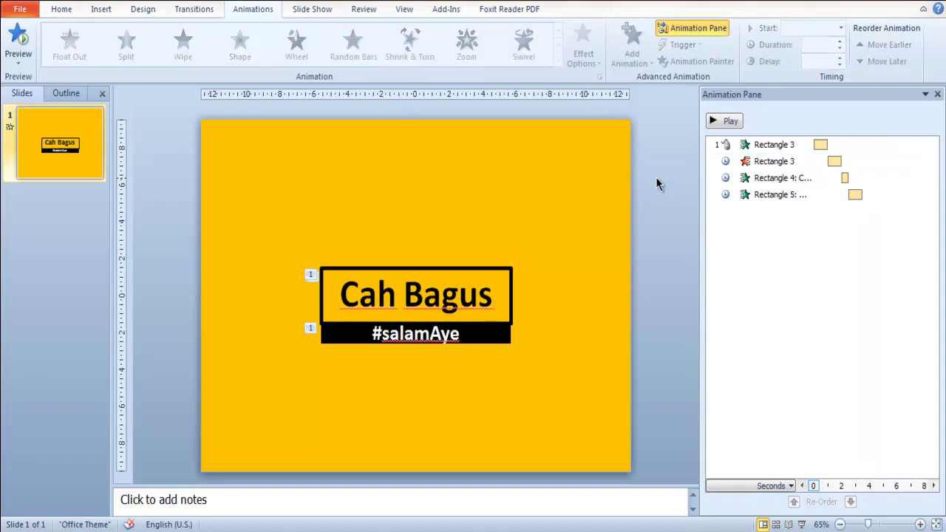
pyautogui.click(803, 525)
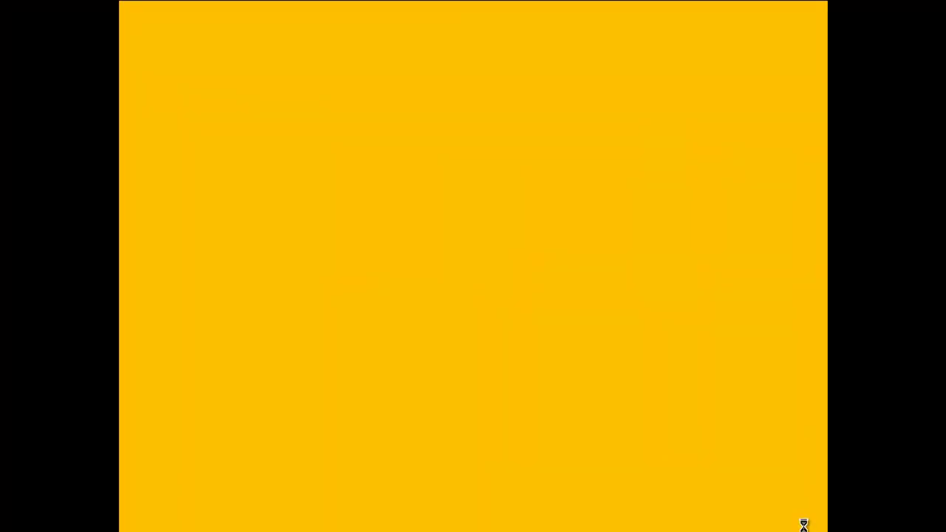